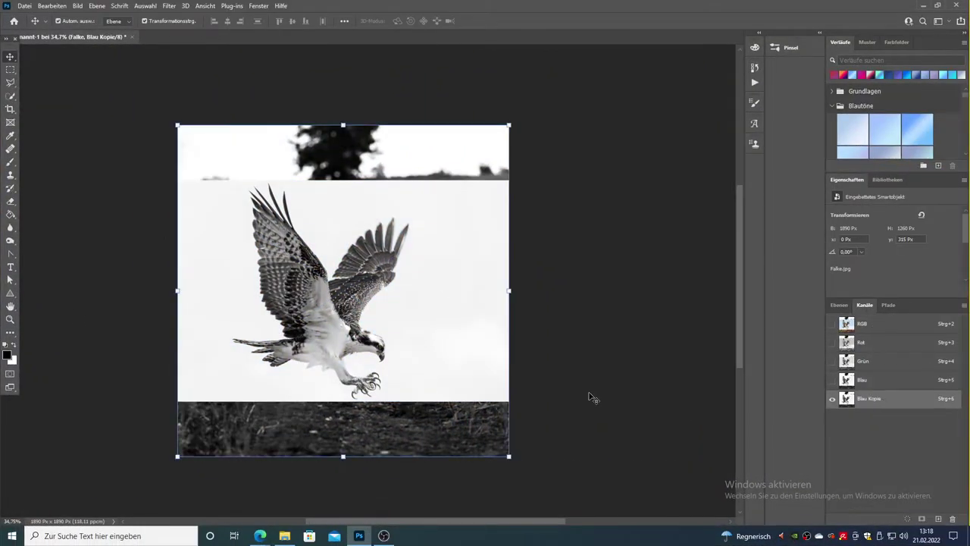
- Paint white over the leftover black blob at the top and the black ground bar
{"action": "key", "text": "b"}
{"action": "key", "text": "x"}
{"action": "left_click_drag", "start_coordinate": [299, 134], "coordinate": [291, 146]}
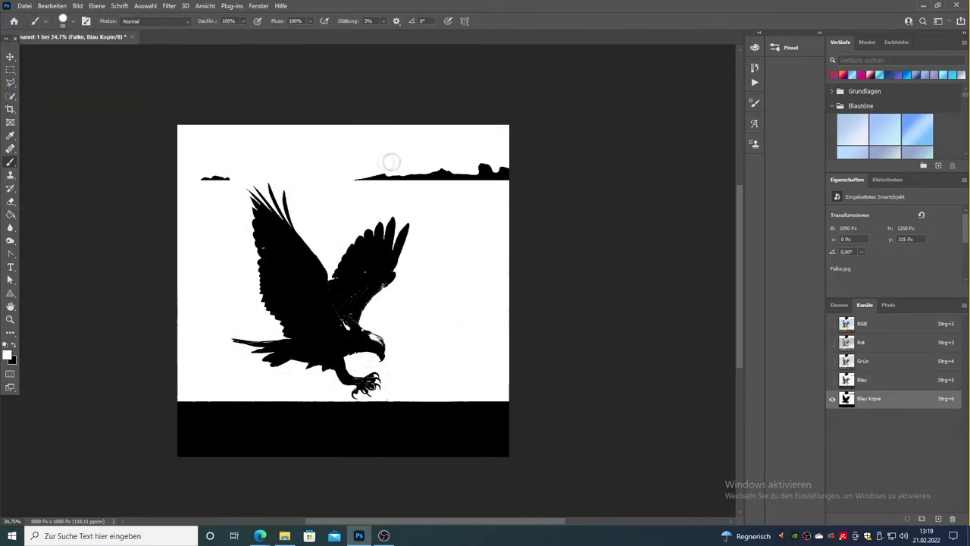
{"action": "left_click_drag", "start_coordinate": [180, 393], "coordinate": [240, 411]}
{"action": "mouse_move", "coordinate": [419, 407]}
{"action": "left_mouse_down"}
{"action": "mouse_move", "coordinate": [459, 426]}
{"action": "mouse_move", "coordinate": [316, 413]}
{"action": "mouse_move", "coordinate": [392, 455]}
{"action": "left_mouse_up"}
- Touch up the falcon's beak and claws in black with a size-6 brush, then zoom out
{"action": "key", "text": "x"}
{"action": "left_click", "coordinate": [72, 23]}
{"action": "left_click", "coordinate": [329, 284]}
{"action": "left_click_drag", "start_coordinate": [329, 283], "coordinate": [344, 279]}
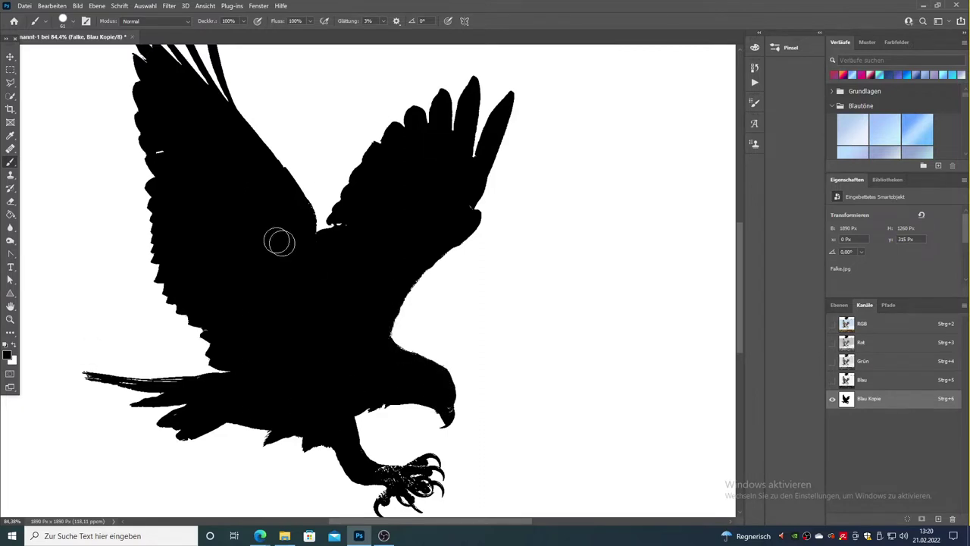
{"action": "right_click", "coordinate": [169, 209]}
{"action": "key", "text": "z"}
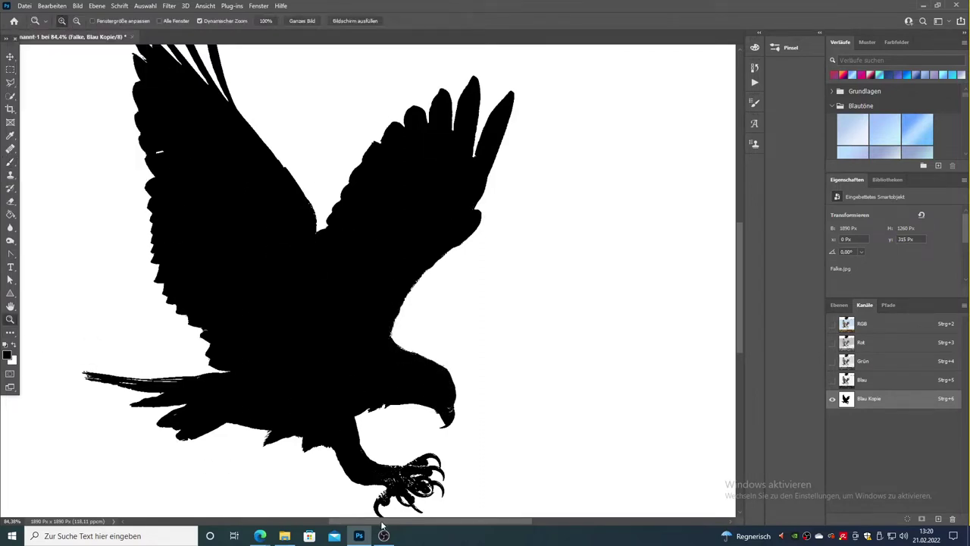
{"action": "left_click_drag", "start_coordinate": [447, 409], "coordinate": [505, 159]}
{"action": "key", "text": "b"}
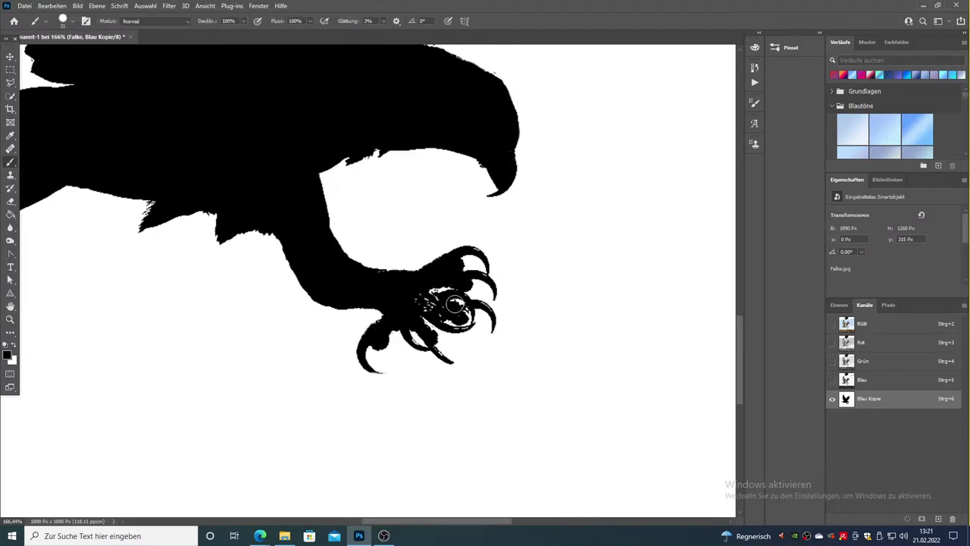
{"action": "right_click", "coordinate": [25, 111]}
{"action": "key", "text": "Return"}
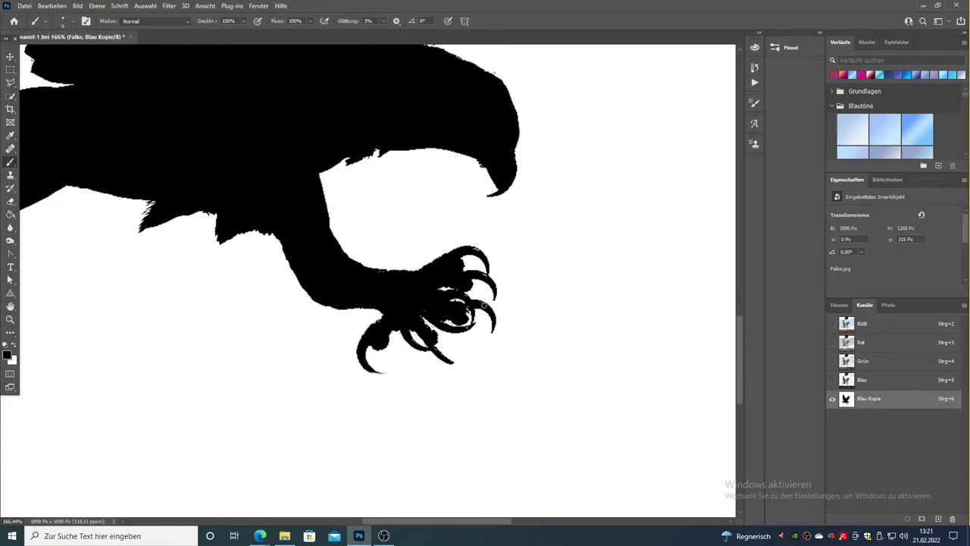
{"action": "key", "text": "z"}
{"action": "scroll", "coordinate": [190, 195], "scroll_direction": "down", "scroll_amount": 5}
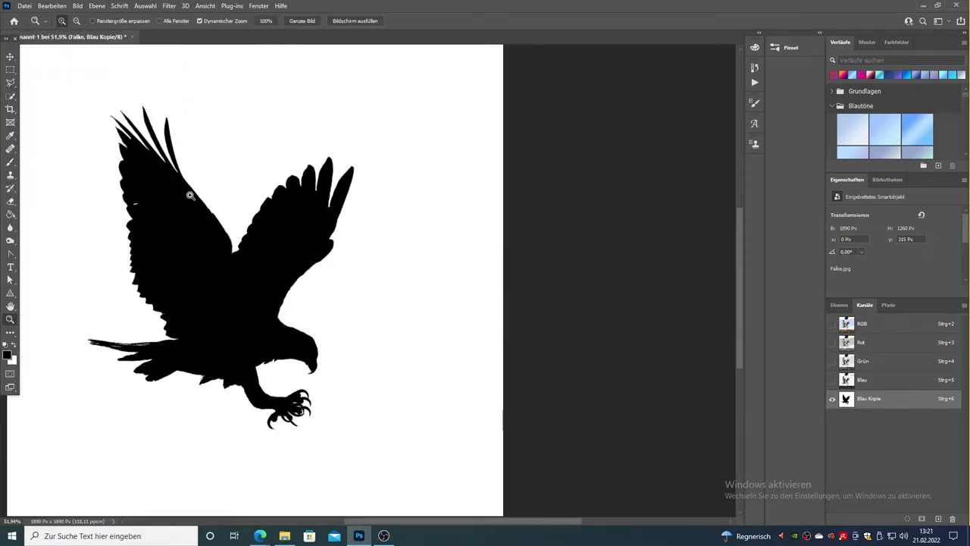
- Load the Blau Kopie channel as a selection and return to the Falke layer
{"action": "left_click", "coordinate": [845, 399], "text": "ctrl"}
{"action": "left_click", "coordinate": [839, 305]}
{"action": "key", "text": "ctrl+2"}
{"action": "left_click", "coordinate": [11, 83]}
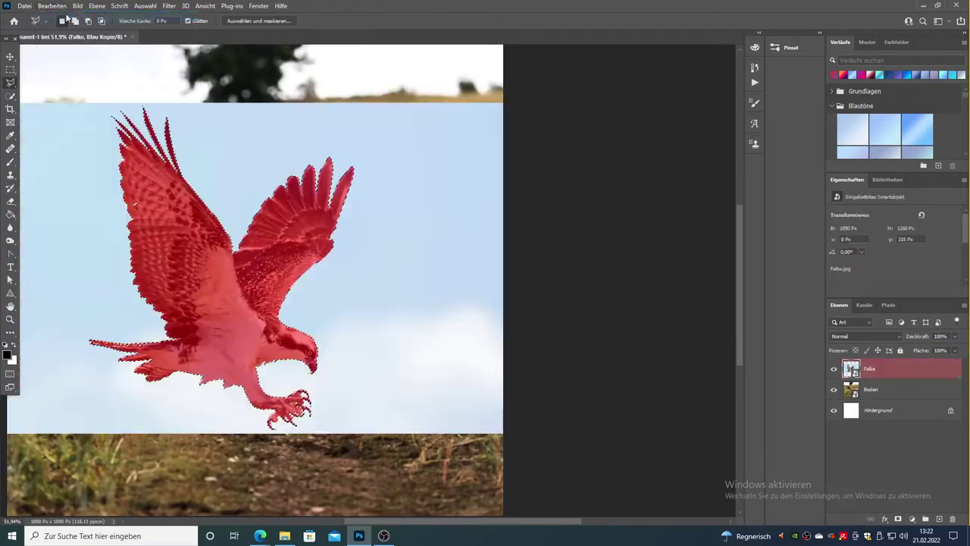
{"action": "left_click", "coordinate": [11, 97]}
{"action": "left_click", "coordinate": [865, 304]}
{"action": "left_click", "coordinate": [833, 324]}
{"action": "left_click", "coordinate": [839, 304]}
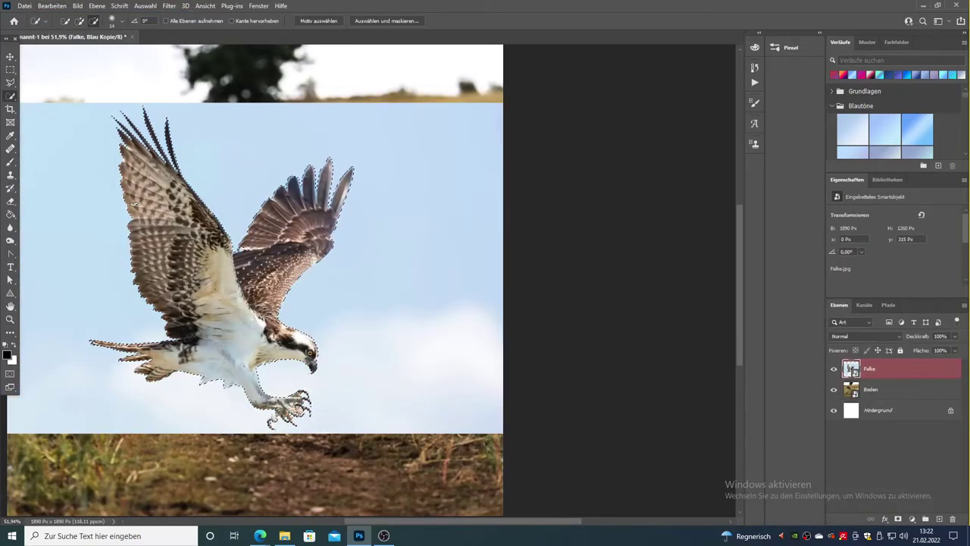
{"action": "key", "text": "z"}
{"action": "scroll", "coordinate": [253, 215], "scroll_direction": "up", "scroll_amount": 5}
- Refine the selection along the right wing's upper feather tips and lower edge with Quick Selection
{"action": "left_click", "coordinate": [15, 99]}
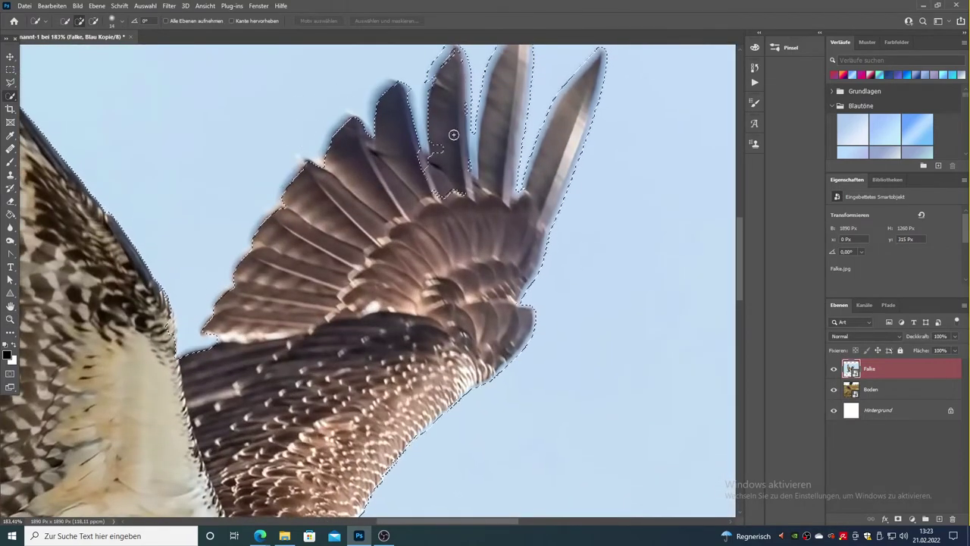
{"action": "left_click_drag", "start_coordinate": [455, 148], "coordinate": [464, 184]}
{"action": "scroll", "coordinate": [466, 114], "scroll_direction": "up", "scroll_amount": 1}
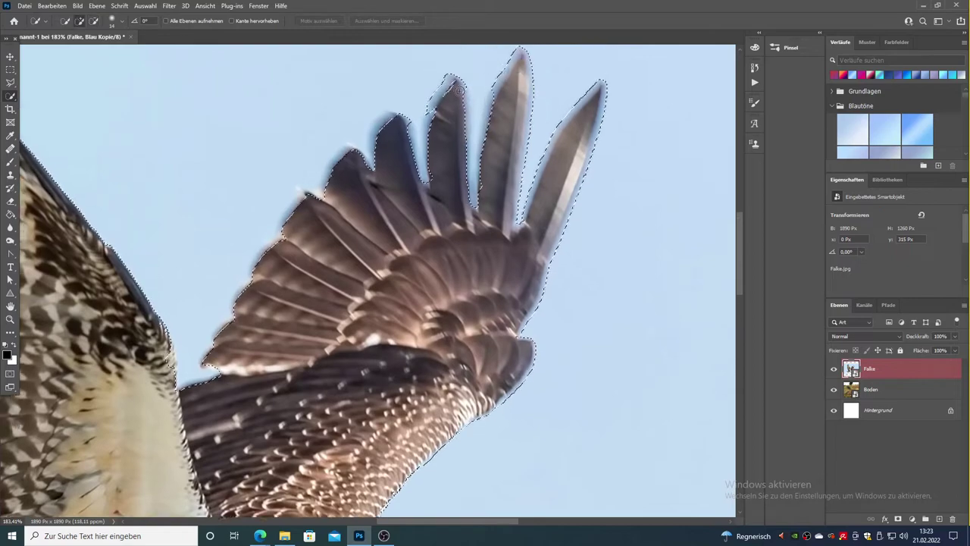
{"action": "scroll", "coordinate": [483, 63], "scroll_direction": "up", "scroll_amount": 1}
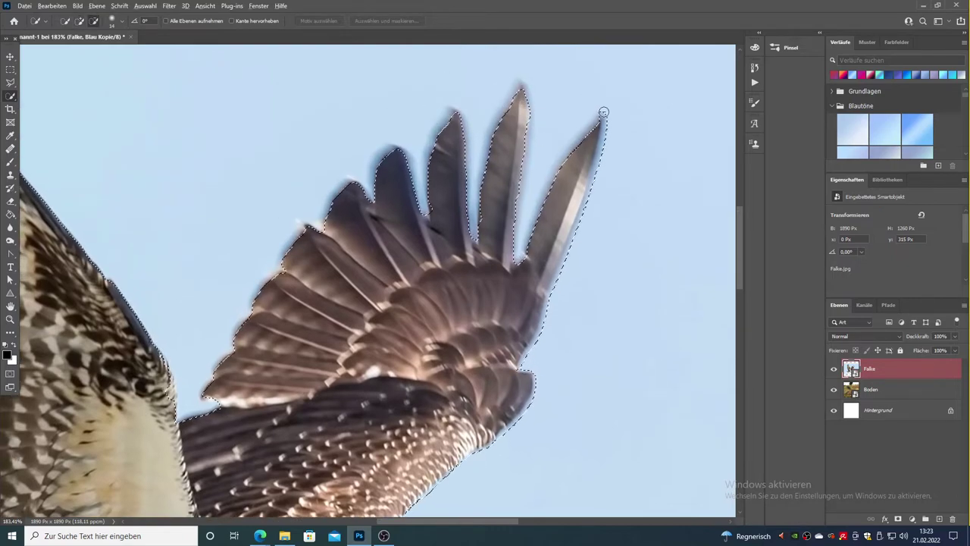
{"action": "mouse_move", "coordinate": [541, 331]}
{"action": "left_mouse_down"}
{"action": "mouse_move", "coordinate": [494, 450]}
{"action": "mouse_move", "coordinate": [536, 381]}
{"action": "left_mouse_up"}
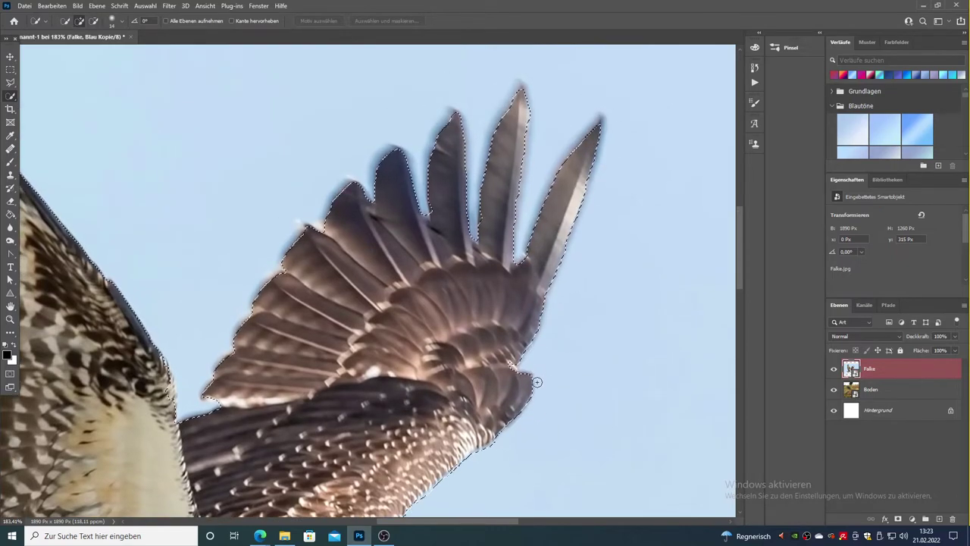
{"action": "scroll", "coordinate": [518, 378], "scroll_direction": "down", "scroll_amount": 2}
{"action": "scroll", "coordinate": [480, 412], "scroll_direction": "down", "scroll_amount": 1}
{"action": "scroll", "coordinate": [529, 217], "scroll_direction": "up", "scroll_amount": 2}
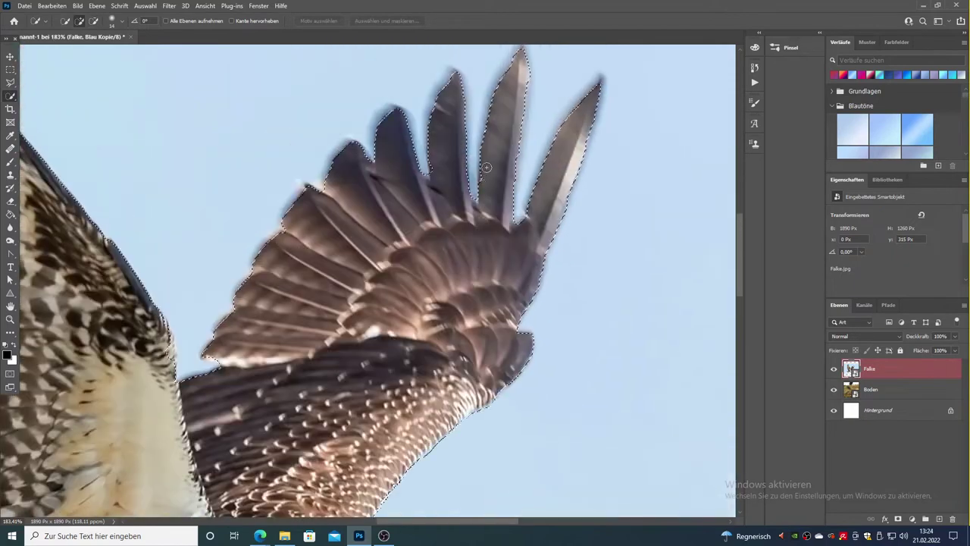
{"action": "scroll", "coordinate": [203, 241], "scroll_direction": "up", "scroll_amount": 2}
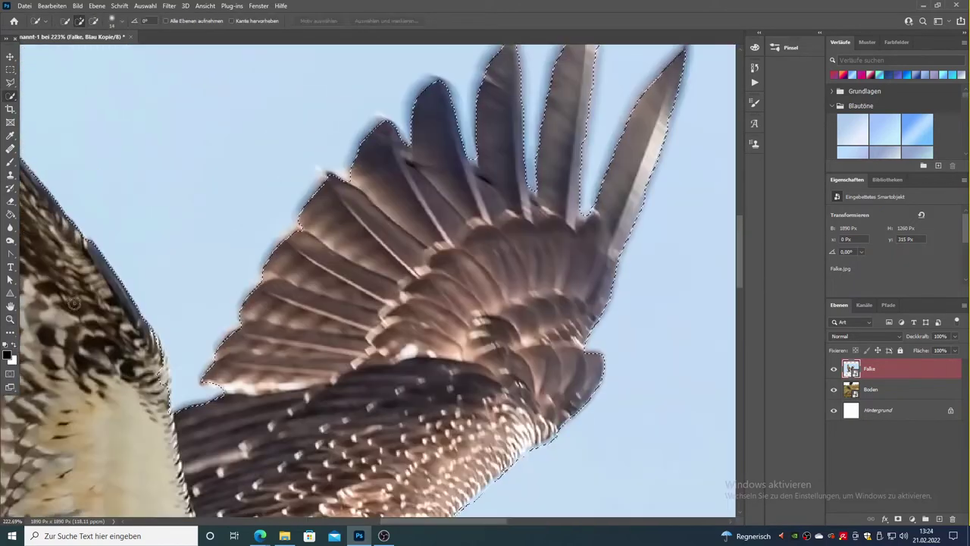
- Fit the image on screen and mask the Falke layer to the falcon selection
{"action": "key", "text": "m"}
{"action": "key", "text": "ctrl+0"}
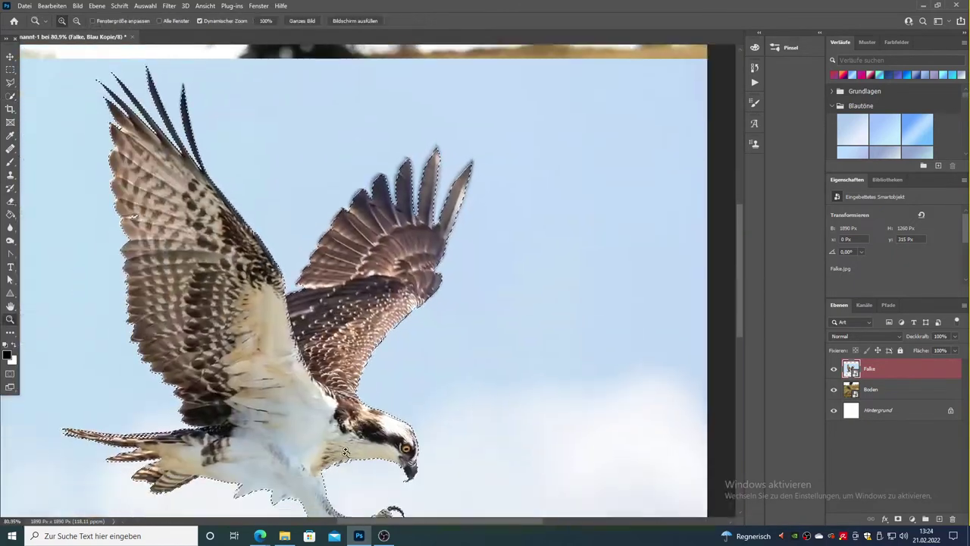
{"action": "right_click", "coordinate": [182, 136]}
{"action": "key", "text": "Escape"}
{"action": "left_click", "coordinate": [897, 518]}
{"action": "key", "text": "v"}
{"action": "scroll", "coordinate": [355, 265], "scroll_direction": "down", "scroll_amount": 3}
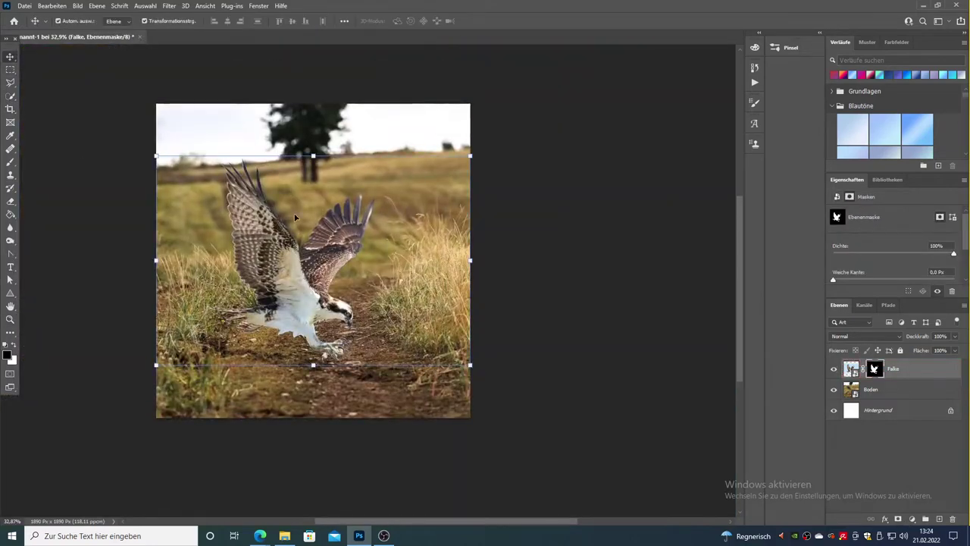
- Make a smart-object copy of the falcon and convert it to black and white
{"action": "left_click", "coordinate": [254, 165]}
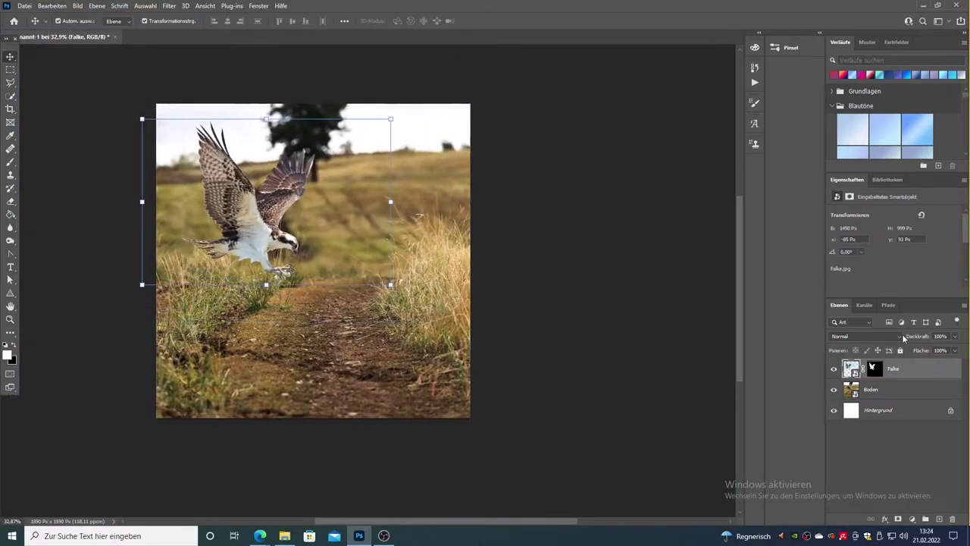
{"action": "right_click", "coordinate": [879, 371]}
{"action": "left_click", "coordinate": [841, 242]}
{"action": "left_click", "coordinate": [77, 5]}
{"action": "left_click", "coordinate": [242, 98]}
{"action": "mouse_move", "coordinate": [449, 154]}
{"action": "left_mouse_down"}
{"action": "mouse_move", "coordinate": [476, 154]}
{"action": "mouse_move", "coordinate": [445, 129]}
{"action": "left_mouse_up"}
{"action": "left_click_drag", "start_coordinate": [444, 179], "coordinate": [447, 205]}
{"action": "left_click_drag", "start_coordinate": [438, 230], "coordinate": [437, 229]}
{"action": "left_click", "coordinate": [559, 96]}
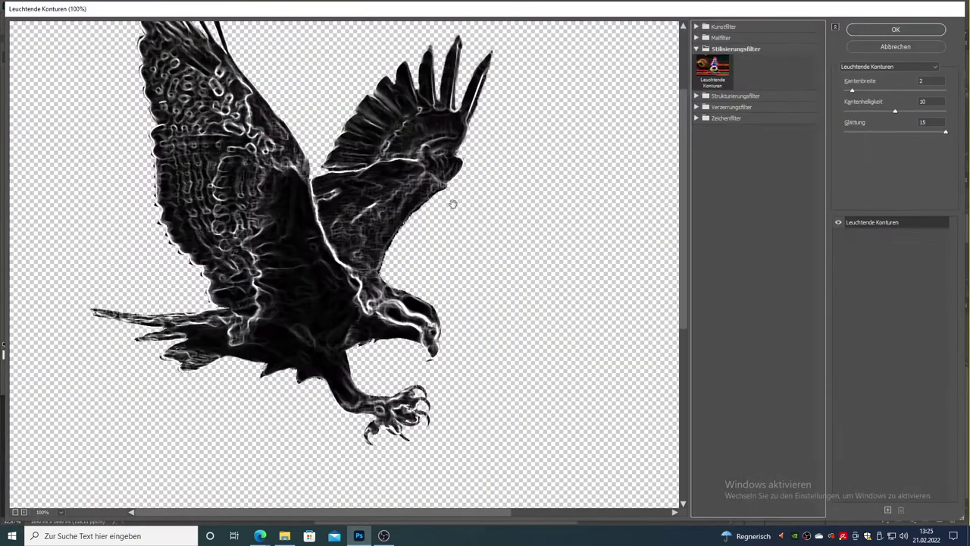
- Apply Glowing Edges and give Falke Kopie Color Dodge, inner glow, colour overlay and dark-cyan outer glow
{"action": "left_click", "coordinate": [895, 28]}
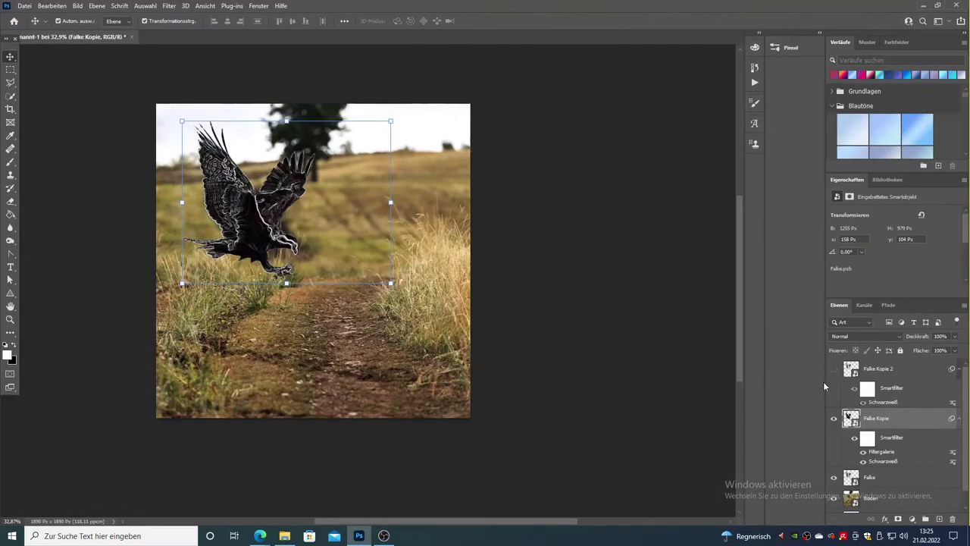
{"action": "double_click", "coordinate": [902, 418]}
{"action": "left_click", "coordinate": [678, 230]}
{"action": "left_click", "coordinate": [678, 326]}
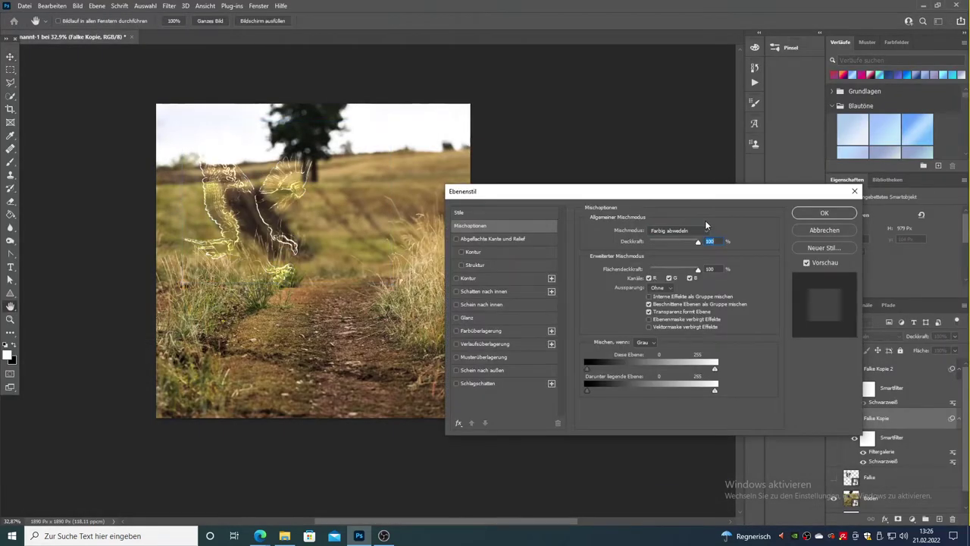
{"action": "left_click", "coordinate": [471, 304]}
{"action": "left_click", "coordinate": [470, 330]}
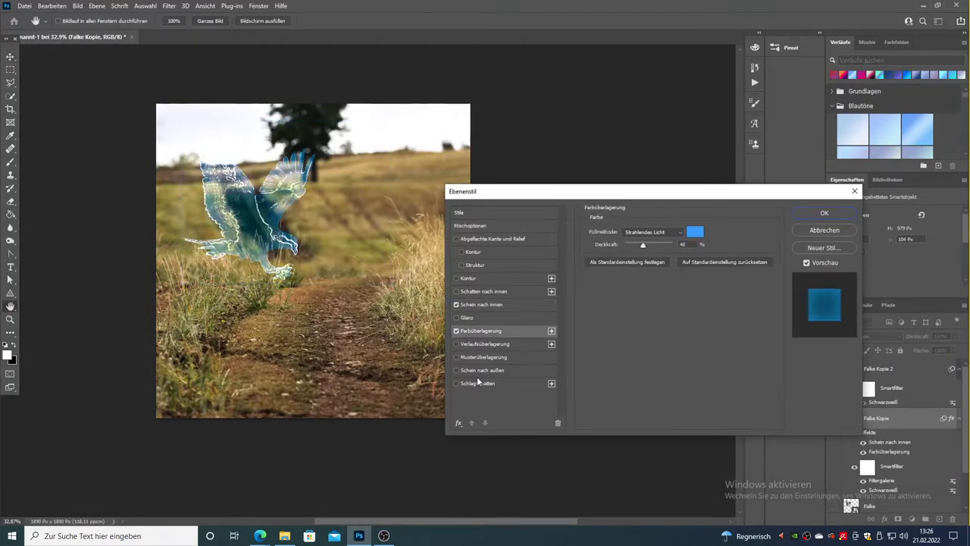
{"action": "left_click", "coordinate": [477, 370]}
{"action": "left_click", "coordinate": [625, 262]}
{"action": "left_click", "coordinate": [596, 154]}
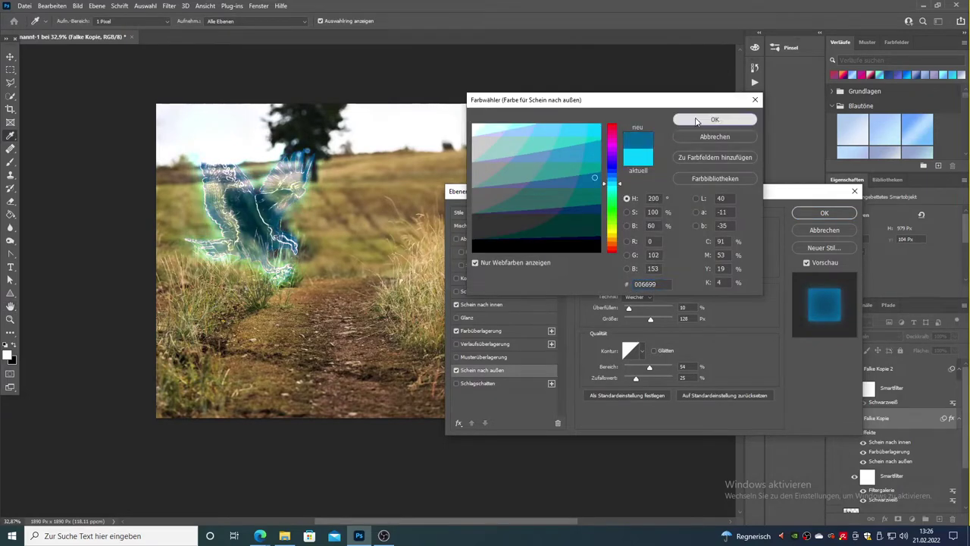
{"action": "left_click", "coordinate": [715, 119]}
{"action": "left_click", "coordinate": [824, 213]}
- Set Falke Kopie 2 to Color Dodge and add a NightFromDay Color Lookup adjustment
{"action": "key", "text": "v"}
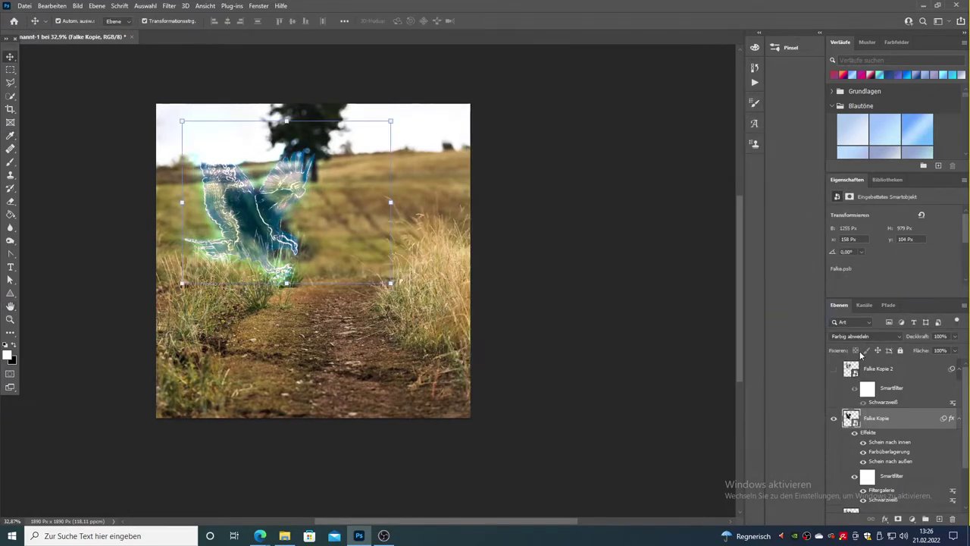
{"action": "left_click", "coordinate": [879, 368]}
{"action": "left_click", "coordinate": [875, 336]}
{"action": "left_click", "coordinate": [867, 366]}
{"action": "scroll", "coordinate": [894, 409], "scroll_direction": "down", "scroll_amount": 2}
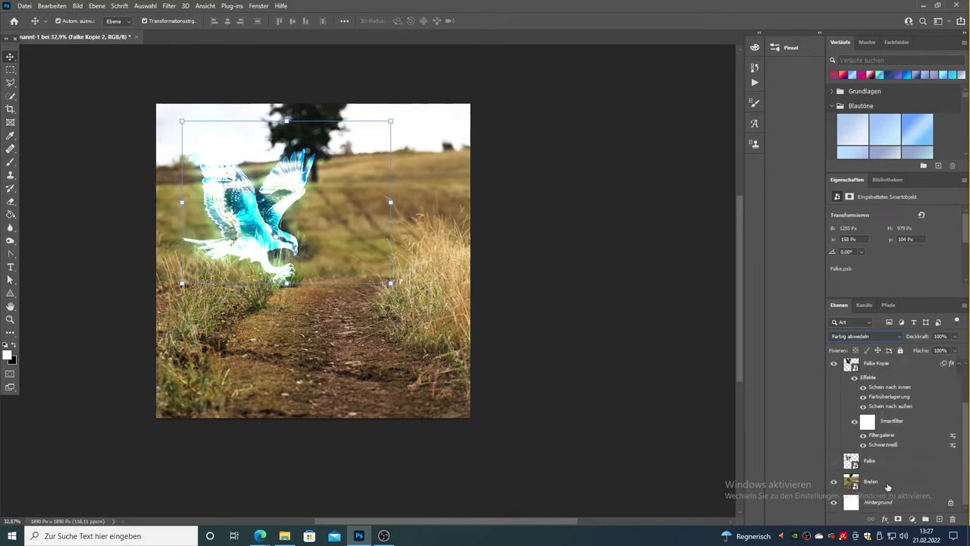
{"action": "left_click", "coordinate": [898, 518]}
{"action": "left_click", "coordinate": [871, 455]}
{"action": "left_click", "coordinate": [932, 214]}
{"action": "left_click", "coordinate": [861, 475]}
- Brighten and slightly widen the cyan outer glow on Falke Kopie 2
{"action": "left_click", "coordinate": [878, 369]}
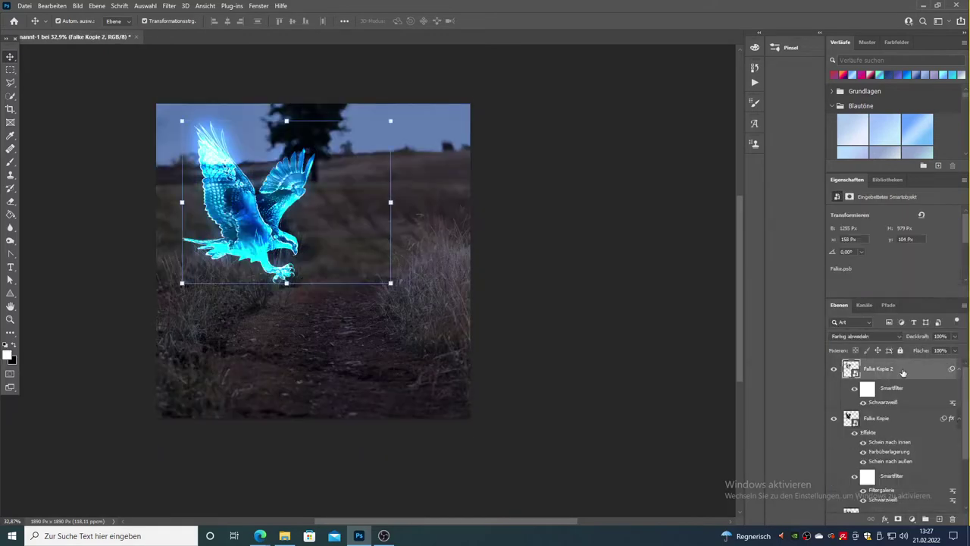
{"action": "double_click", "coordinate": [890, 392]}
{"action": "left_click", "coordinate": [595, 267]}
{"action": "left_click", "coordinate": [597, 148]}
{"action": "left_click", "coordinate": [711, 120]}
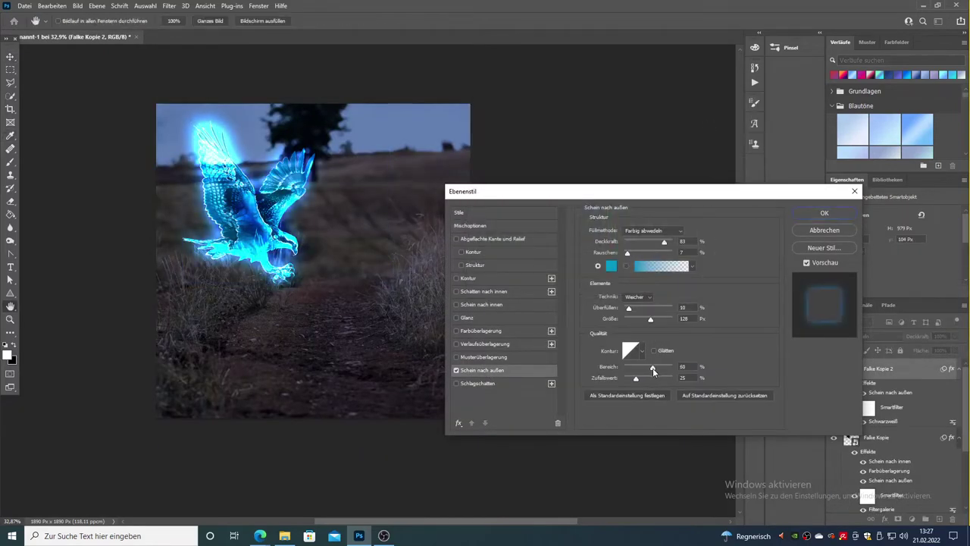
{"action": "left_click_drag", "start_coordinate": [653, 372], "coordinate": [650, 372]}
{"action": "key", "text": "Return"}
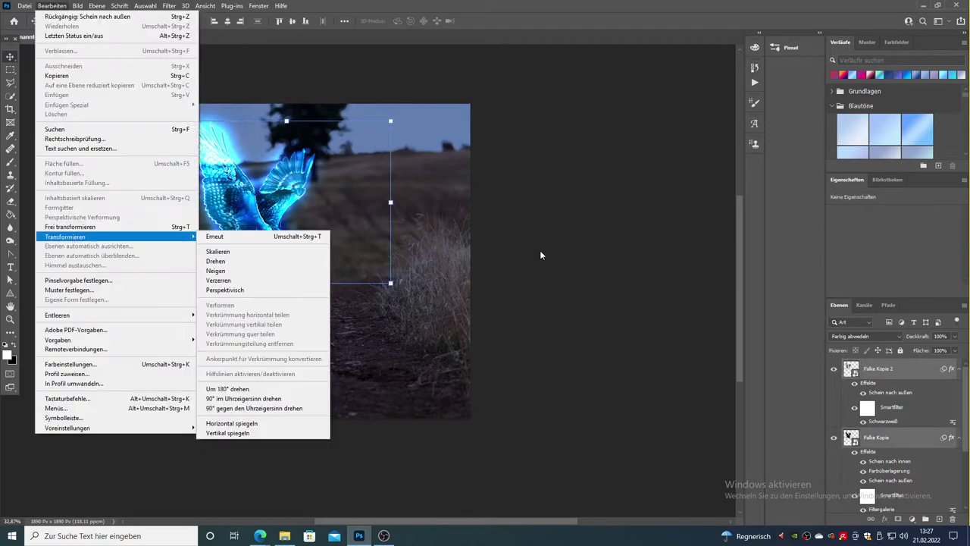
{"action": "left_click", "coordinate": [888, 438], "text": "ctrl"}
- Group the two falcon copies into Gruppe 1, cancel a trial rotation, and select Falke Kopie
{"action": "key", "text": "ctrl+g"}
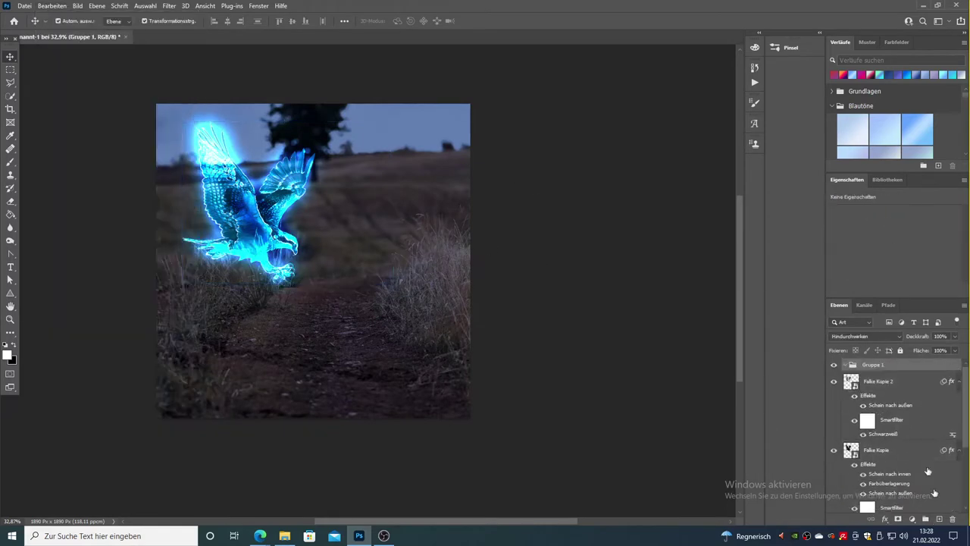
{"action": "right_click", "coordinate": [879, 369]}
{"action": "left_click", "coordinate": [773, 364]}
{"action": "key", "text": "ctrl+z"}
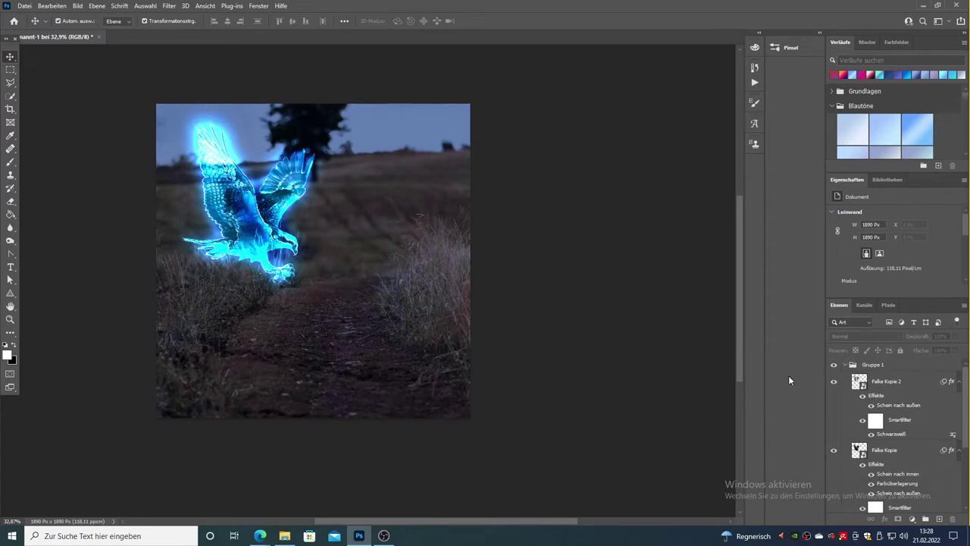
{"action": "left_click", "coordinate": [879, 383]}
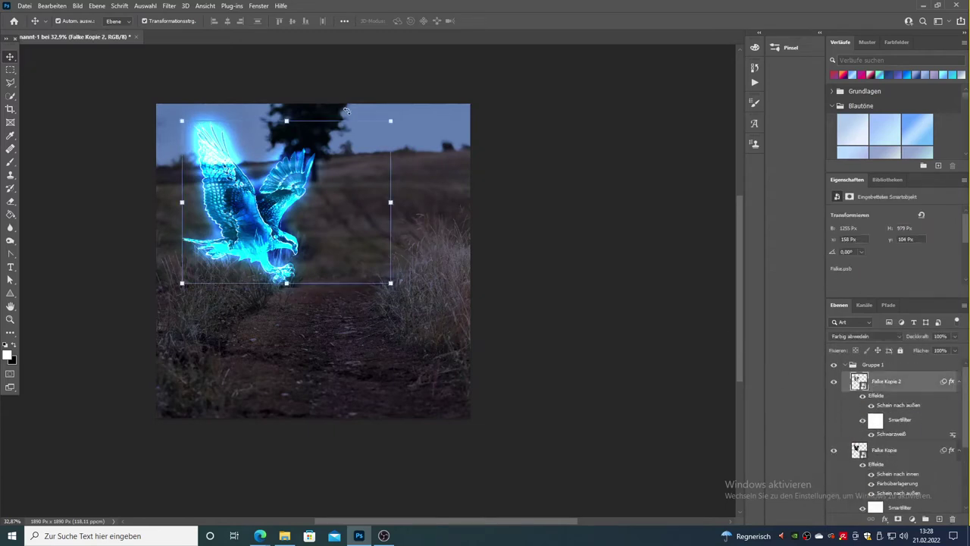
{"action": "left_click", "coordinate": [882, 450], "text": "ctrl"}
{"action": "key", "text": "ctrl+t"}
{"action": "mouse_move", "coordinate": [409, 147]}
{"action": "left_mouse_down"}
{"action": "mouse_move", "coordinate": [297, 205]}
{"action": "mouse_move", "coordinate": [326, 221]}
{"action": "left_mouse_up"}
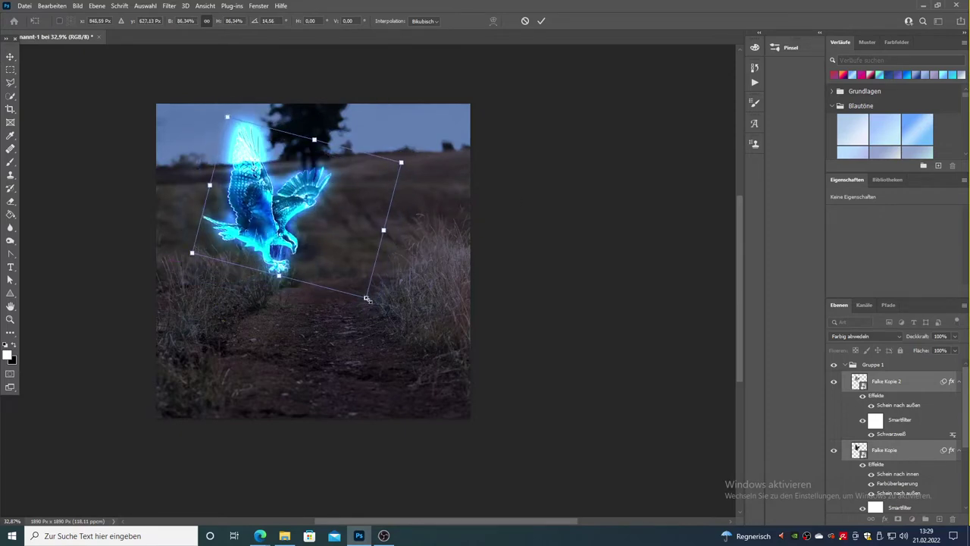
{"action": "key", "text": "Escape"}
{"action": "left_click", "coordinate": [879, 364]}
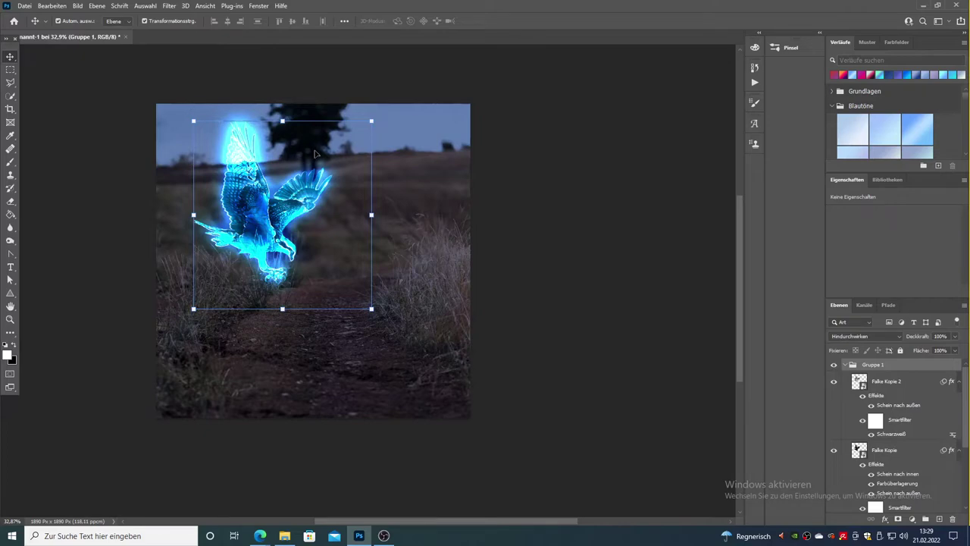
{"action": "key", "text": "alt+bracketleft"}
{"action": "key", "text": "alt+bracketleft"}
- Skew and distort the falcon copy into a slanted pose
{"action": "left_click", "coordinate": [51, 5]}
{"action": "mouse_move", "coordinate": [65, 237]}
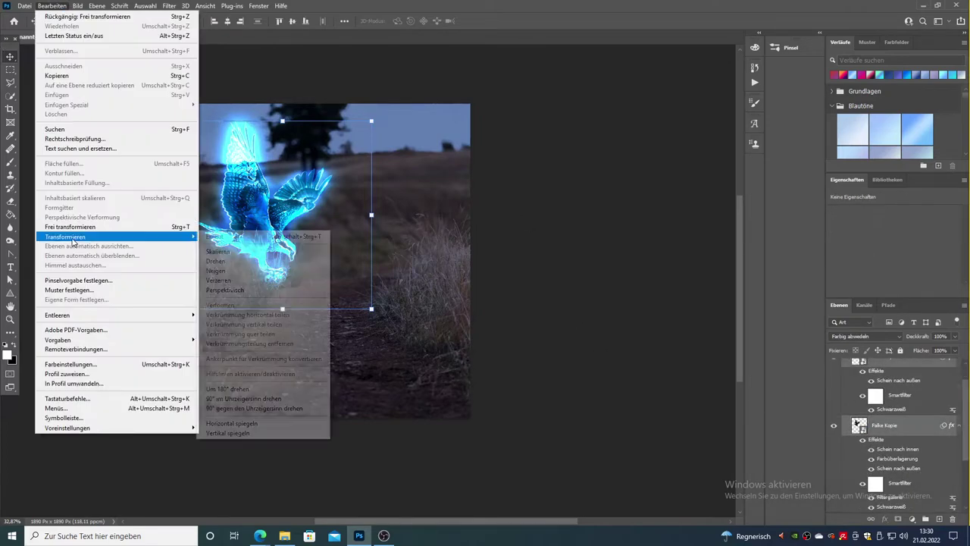
{"action": "left_click", "coordinate": [250, 279]}
{"action": "left_click_drag", "start_coordinate": [282, 122], "coordinate": [250, 113]}
{"action": "left_click_drag", "start_coordinate": [347, 135], "coordinate": [361, 123]}
{"action": "left_click_drag", "start_coordinate": [175, 206], "coordinate": [174, 206]}
{"action": "left_click_drag", "start_coordinate": [275, 303], "coordinate": [389, 310]}
{"action": "key", "text": "Return"}
- Duplicate the falcon at 37% opacity and start Puppet Warp on it
{"action": "key", "text": "ctrl+j"}
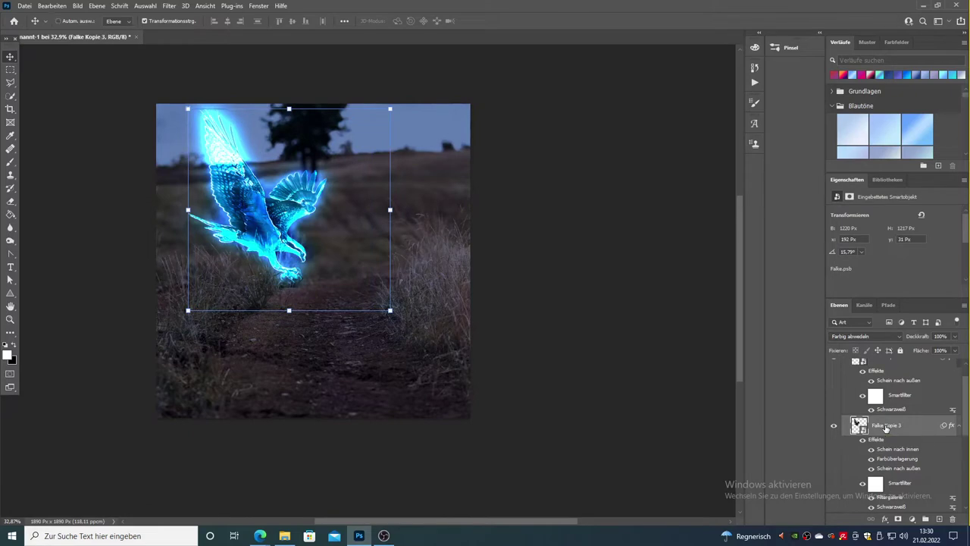
{"action": "left_click_drag", "start_coordinate": [918, 336], "coordinate": [892, 339]}
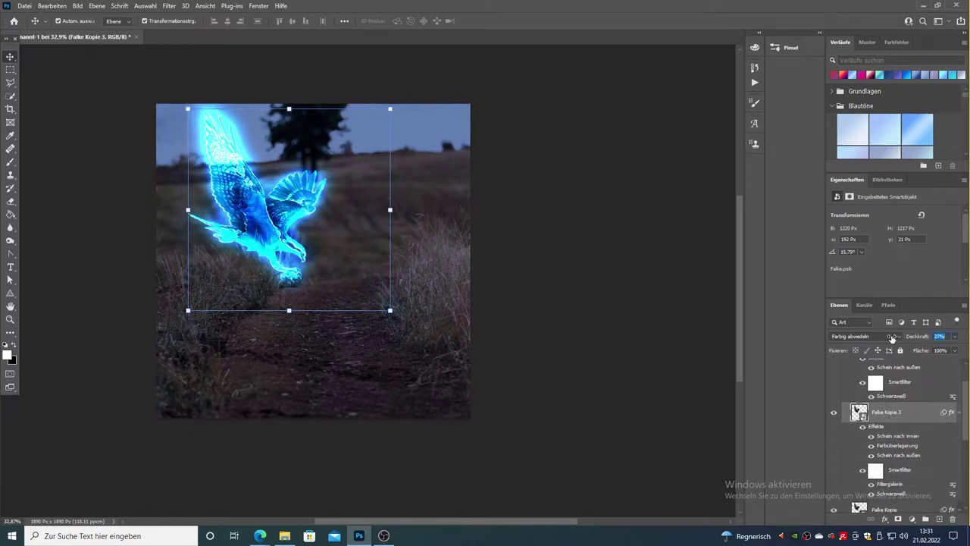
{"action": "left_click", "coordinate": [51, 5]}
{"action": "left_click", "coordinate": [75, 147]}
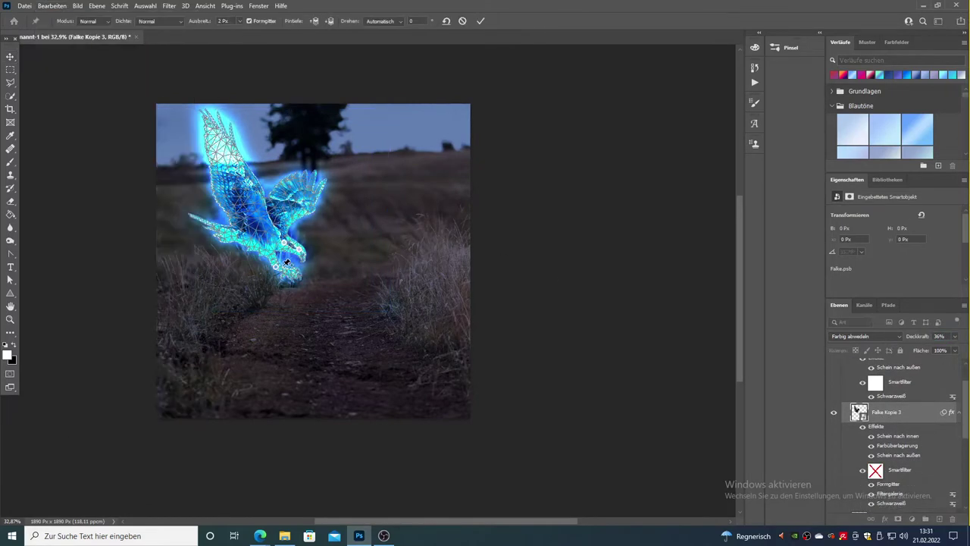
{"action": "left_click_drag", "start_coordinate": [212, 130], "coordinate": [196, 131]}
{"action": "left_click", "coordinate": [196, 165]}
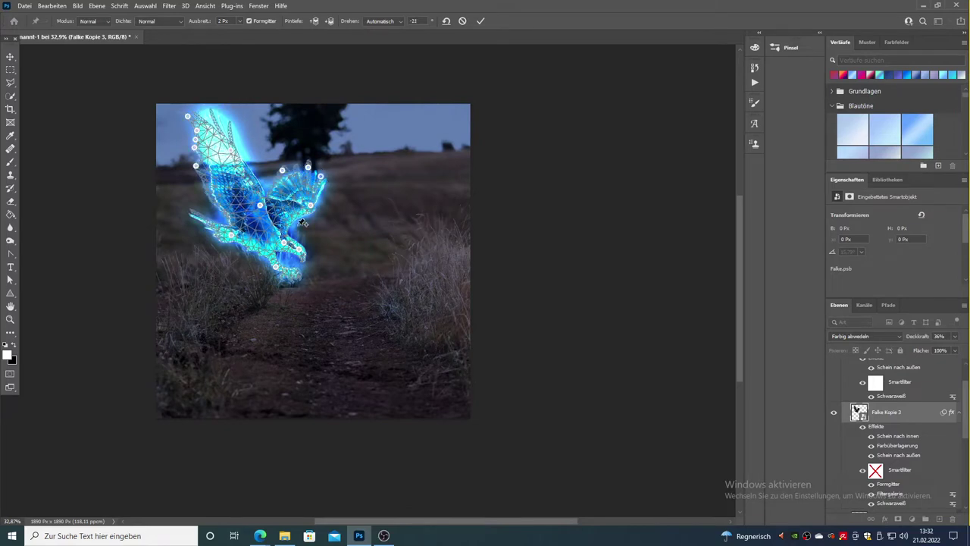
{"action": "left_click_drag", "start_coordinate": [201, 219], "coordinate": [221, 219]}
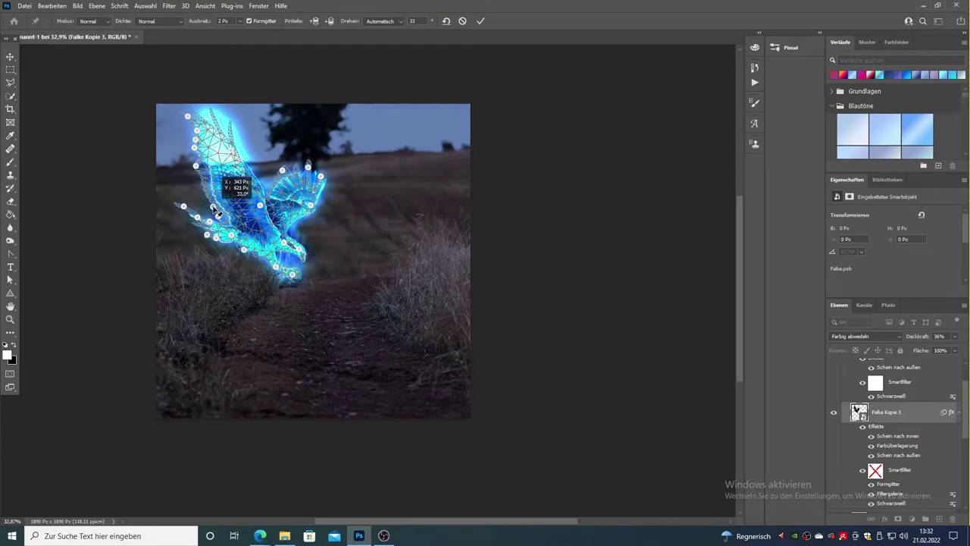
{"action": "key", "text": "Escape"}
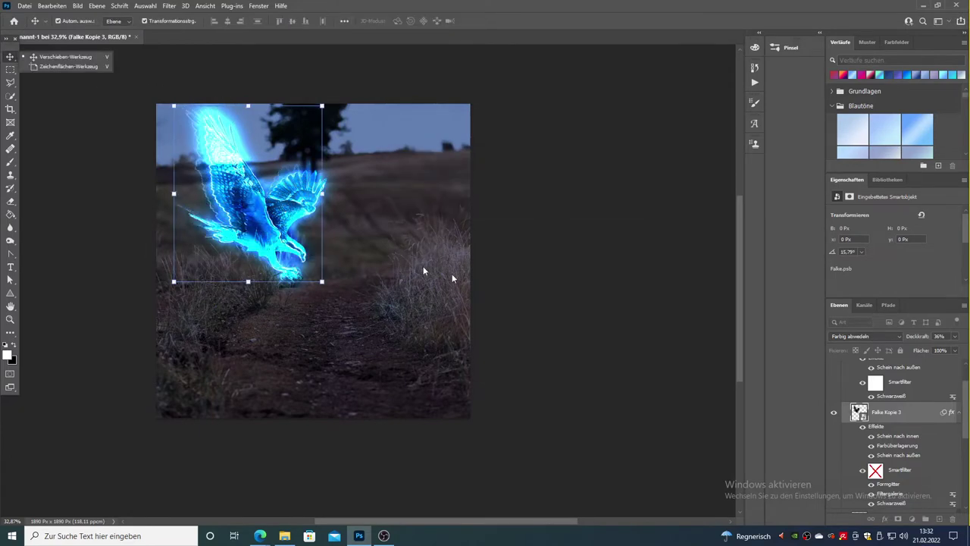
- Apply Liquify to the Falke Kopie 3 falcon
{"action": "left_click", "coordinate": [168, 5]}
{"action": "left_click", "coordinate": [193, 140]}
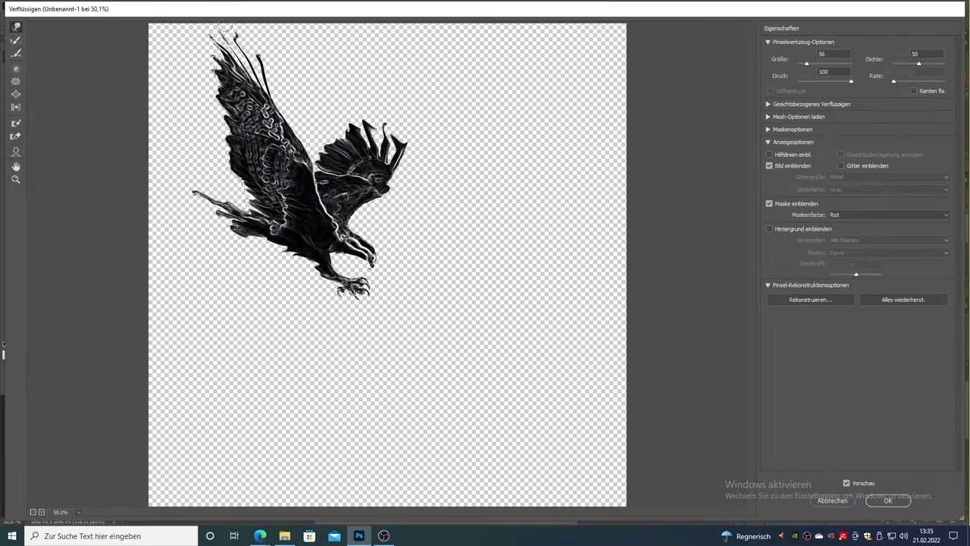
{"action": "key", "text": "Return"}
- Add a layer mask and set up a black brush at 15% opacity for soft masking
{"action": "left_click", "coordinate": [10, 161]}
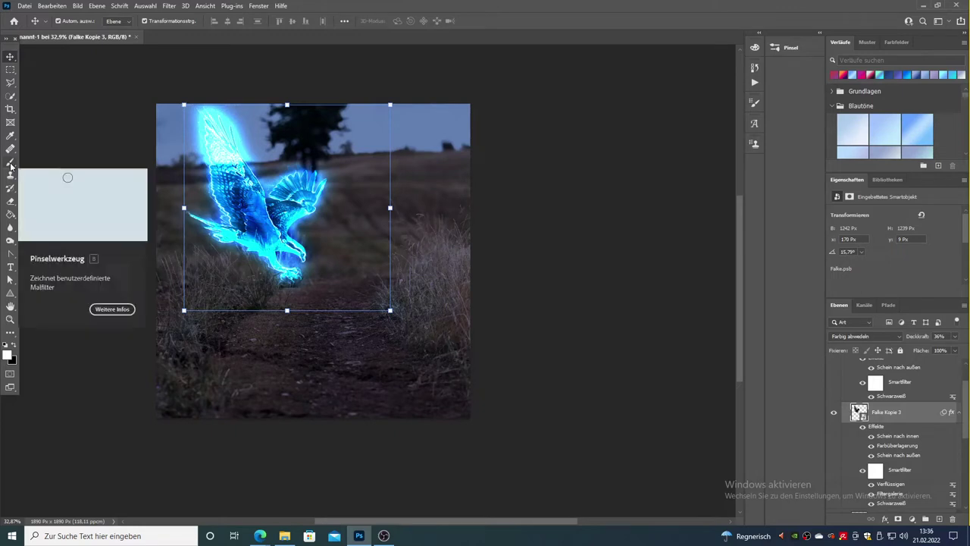
{"action": "left_click", "coordinate": [898, 518]}
{"action": "key", "text": "x"}
{"action": "left_click", "coordinate": [63, 20]}
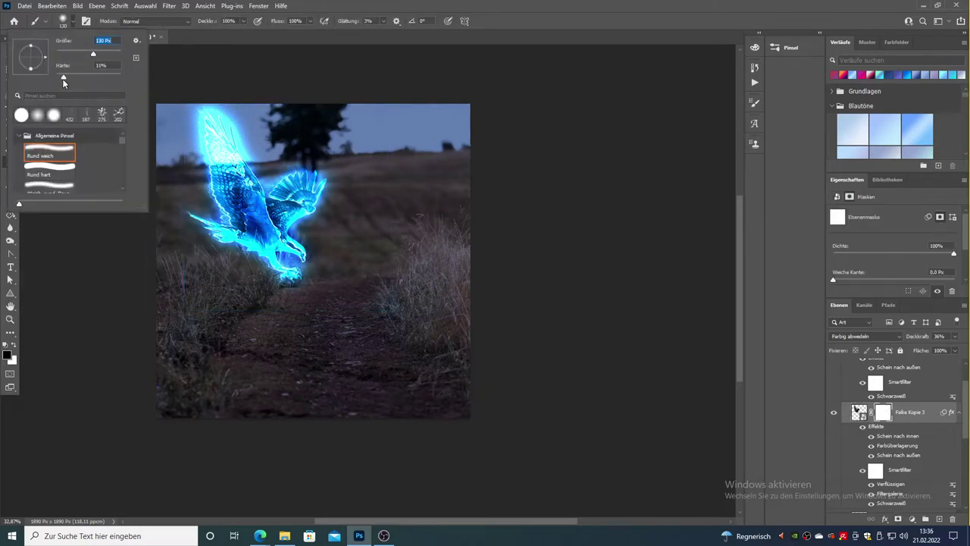
{"action": "key", "text": "Return"}
{"action": "key", "text": "1"}
{"action": "key", "text": "5"}
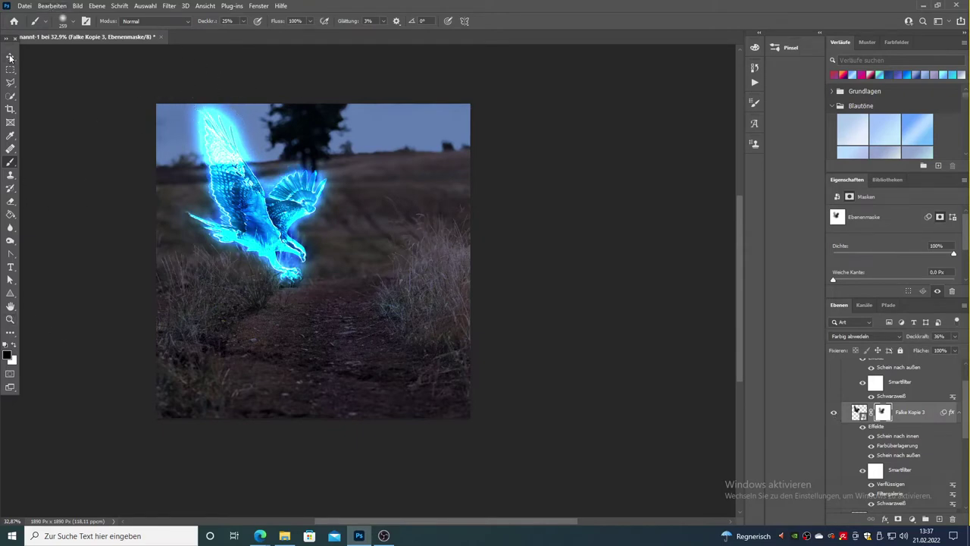
- On a new layer, stamp a cyan Rauch smoke brush stroke sampled from the falcon's glow
{"action": "left_click", "coordinate": [808, 417]}
{"action": "scroll", "coordinate": [894, 432], "scroll_direction": "up", "scroll_amount": 1}
{"action": "left_click", "coordinate": [788, 47]}
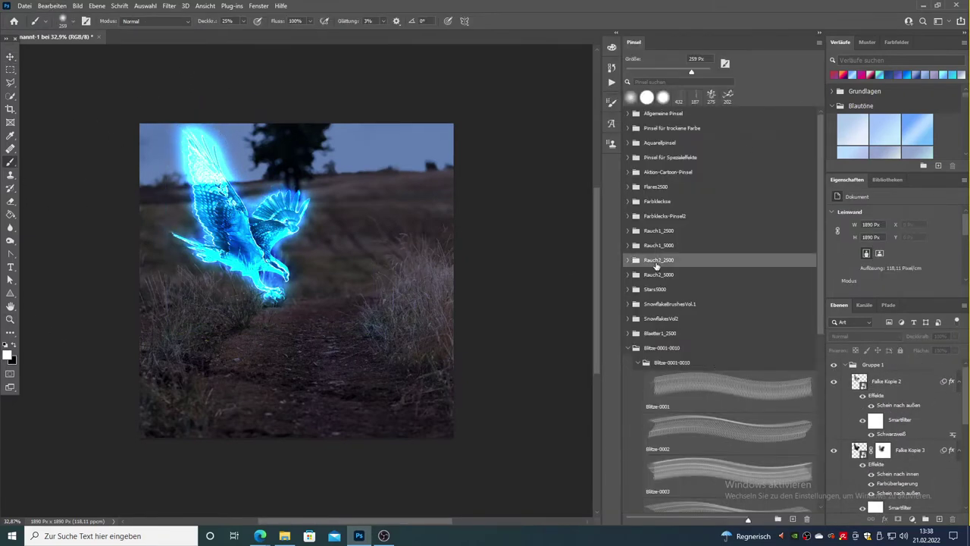
{"action": "left_click", "coordinate": [656, 260]}
{"action": "key", "text": "ctrl+shift+alt+n"}
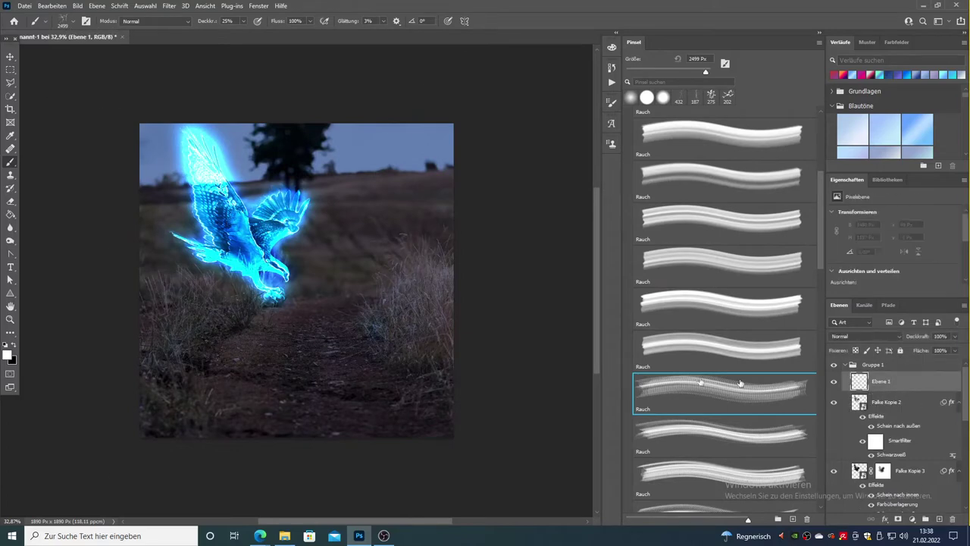
{"action": "key", "text": "i"}
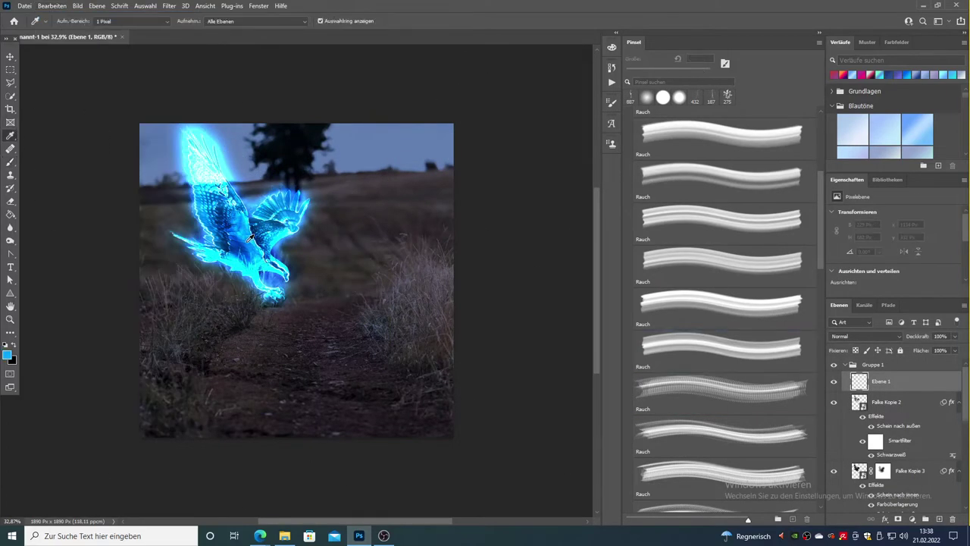
{"action": "key", "text": "b"}
{"action": "left_click", "coordinate": [215, 156], "text": "alt"}
{"action": "left_click", "coordinate": [347, 234]}
- Move the smoke onto the falcon's upper-left wing and warp it to curl along it
{"action": "left_click", "coordinate": [51, 6]}
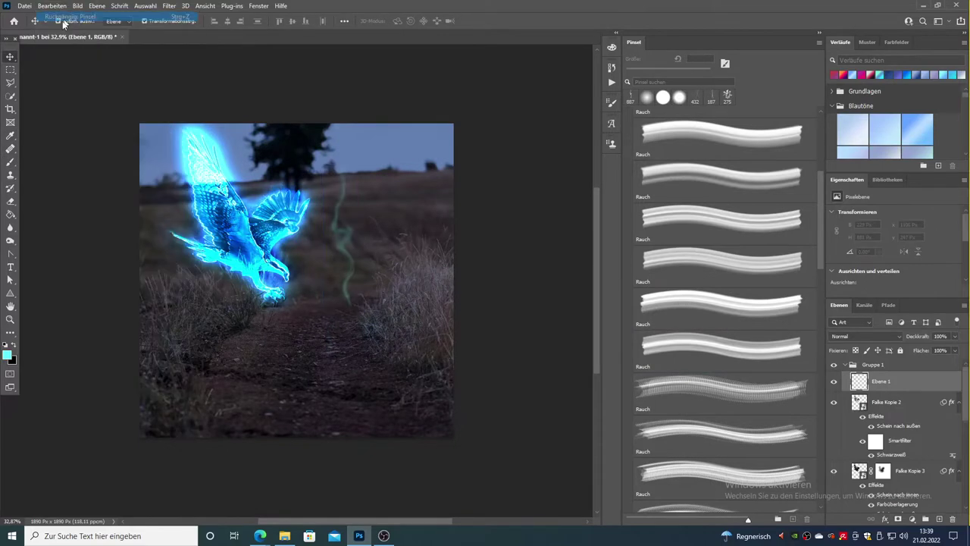
{"action": "left_click", "coordinate": [9, 57]}
{"action": "mouse_move", "coordinate": [357, 178]}
{"action": "left_mouse_down"}
{"action": "mouse_move", "coordinate": [213, 162]}
{"action": "mouse_move", "coordinate": [260, 210]}
{"action": "mouse_move", "coordinate": [160, 198]}
{"action": "left_mouse_up"}
{"action": "left_click", "coordinate": [51, 5]}
{"action": "left_click", "coordinate": [228, 279]}
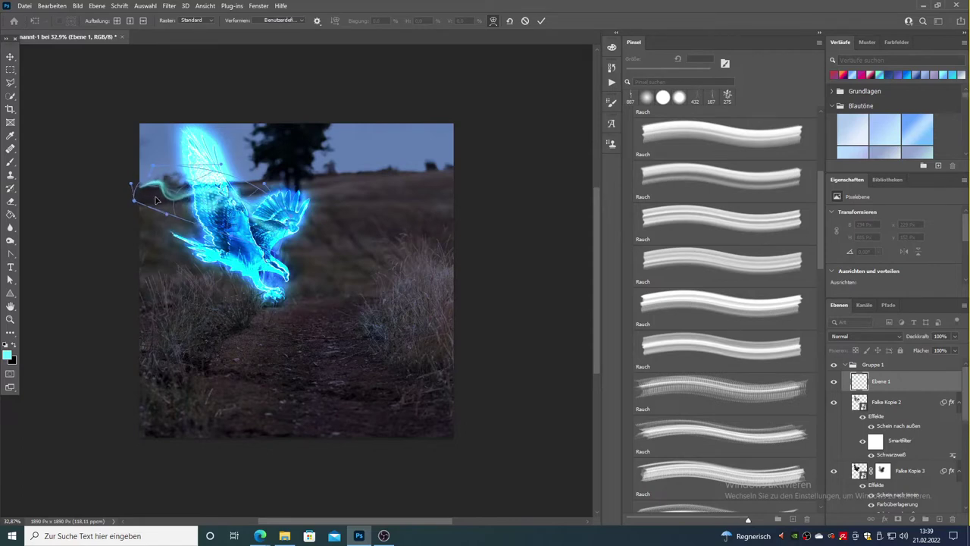
{"action": "left_click_drag", "start_coordinate": [152, 162], "coordinate": [167, 160]}
{"action": "left_click_drag", "start_coordinate": [111, 140], "coordinate": [90, 100]}
{"action": "left_click_drag", "start_coordinate": [141, 219], "coordinate": [255, 256]}
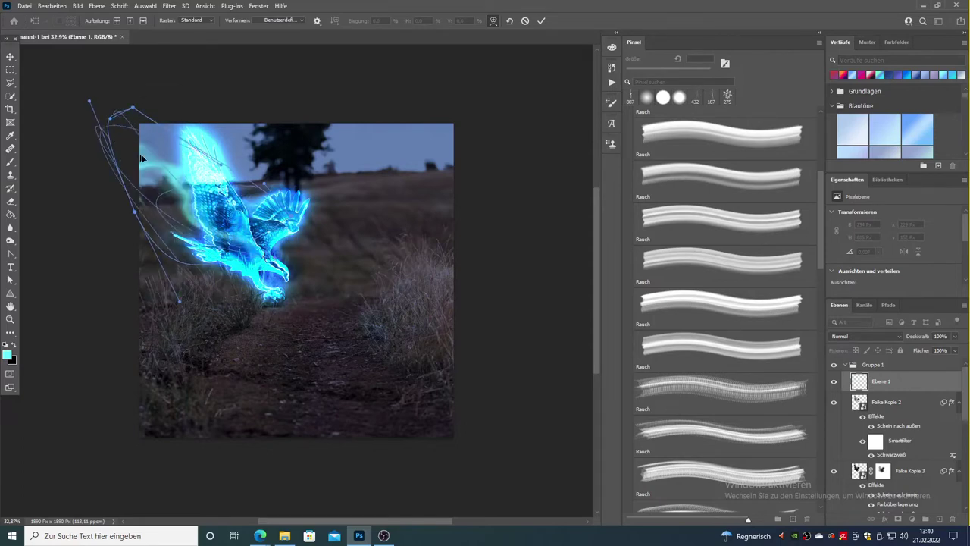
{"action": "key", "text": "Return"}
- Move the smoke layer lower in the stack and undo an extra smoke stamp on the right
{"action": "left_click_drag", "start_coordinate": [879, 381], "coordinate": [888, 424]}
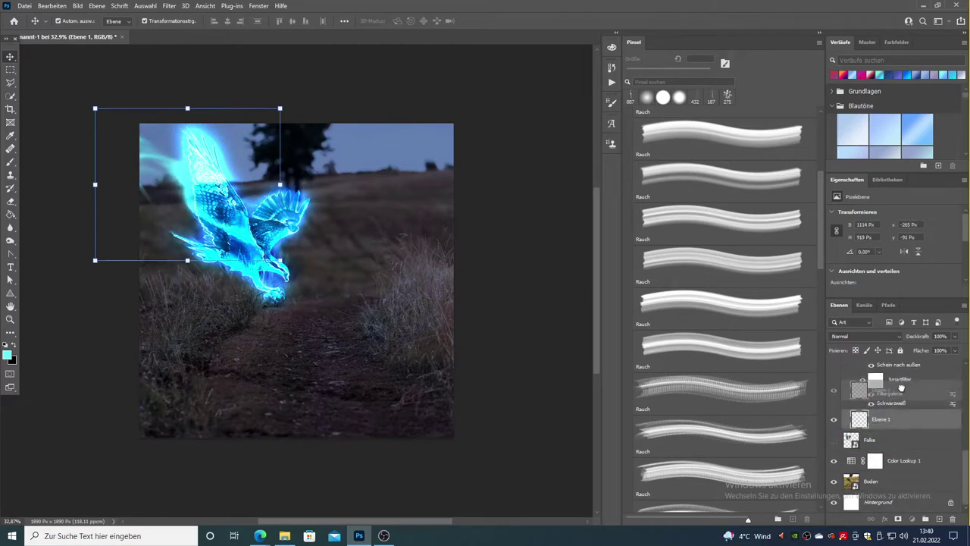
{"action": "scroll", "coordinate": [881, 410], "scroll_direction": "down", "scroll_amount": 2}
{"action": "key", "text": "b"}
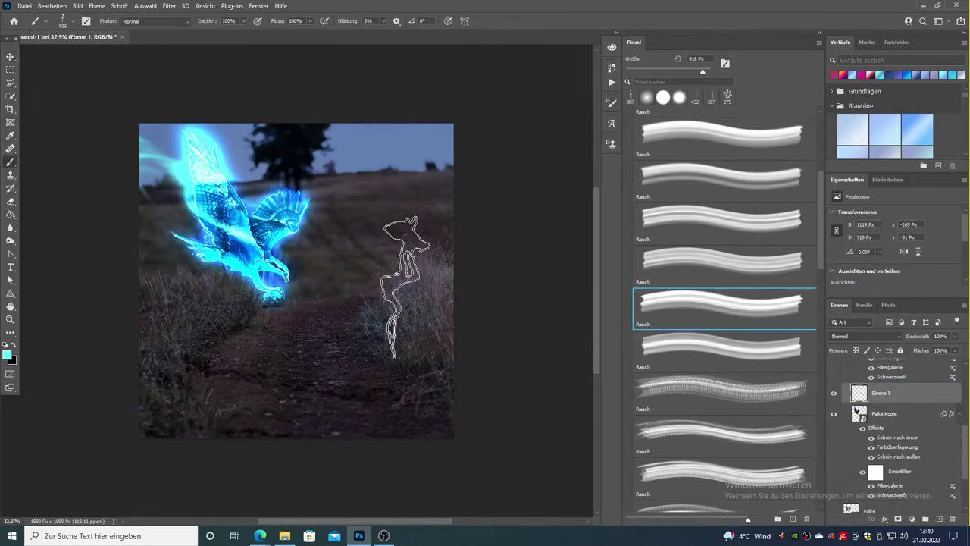
{"action": "left_click", "coordinate": [389, 292]}
{"action": "key", "text": "m"}
{"action": "key", "text": "ctrl+z"}
{"action": "key", "text": "ctrl+shift+alt+n"}
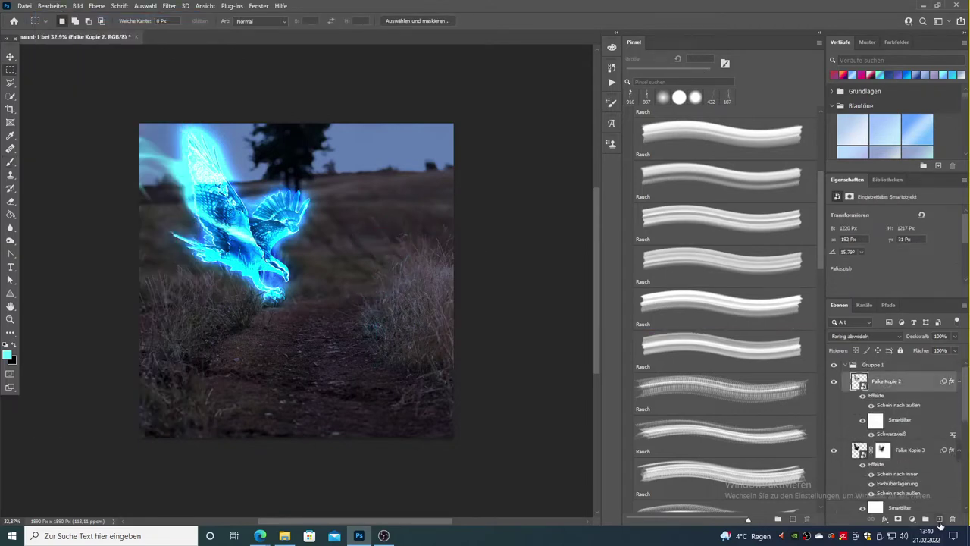
- Stamp a cyan smoke wisp on a new layer and move it toward the falcon
{"action": "key", "text": "b"}
{"action": "left_click", "coordinate": [720, 303]}
{"action": "left_click", "coordinate": [348, 280]}
{"action": "key", "text": "v"}
{"action": "left_click_drag", "start_coordinate": [342, 348], "coordinate": [304, 342]}
{"action": "key", "text": "ctrl+z"}
{"action": "left_click_drag", "start_coordinate": [371, 287], "coordinate": [227, 303]}
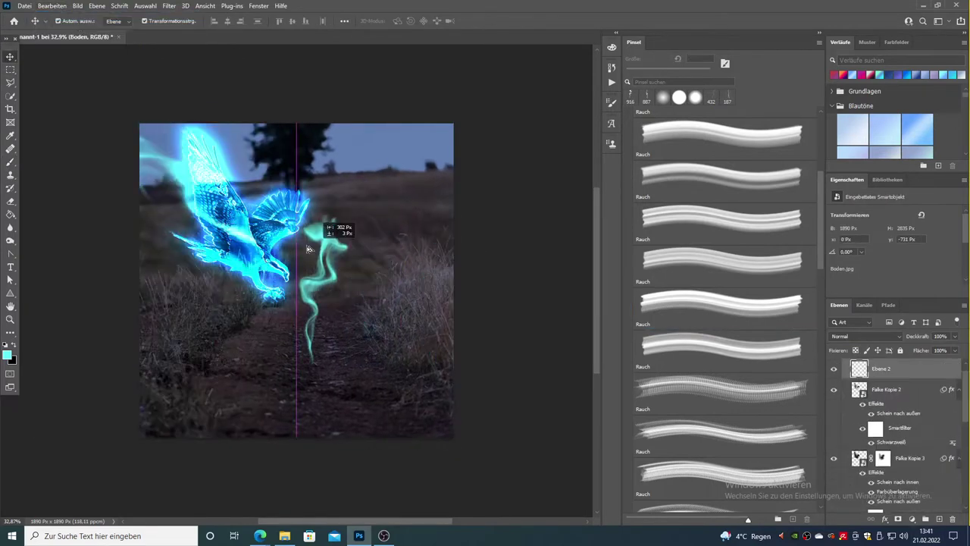
- Rotate the smoke about 112° and warp it along the falcon's left side
{"action": "key", "text": "ctrl+t"}
{"action": "mouse_move", "coordinate": [273, 364]}
{"action": "left_mouse_down"}
{"action": "mouse_move", "coordinate": [271, 266]}
{"action": "mouse_move", "coordinate": [196, 257]}
{"action": "left_mouse_up"}
{"action": "right_click", "coordinate": [196, 258]}
{"action": "left_click", "coordinate": [68, 106]}
{"action": "mouse_move", "coordinate": [99, 207]}
{"action": "left_mouse_down"}
{"action": "mouse_move", "coordinate": [94, 142]}
{"action": "mouse_move", "coordinate": [91, 149]}
{"action": "mouse_move", "coordinate": [133, 149]}
{"action": "left_mouse_up"}
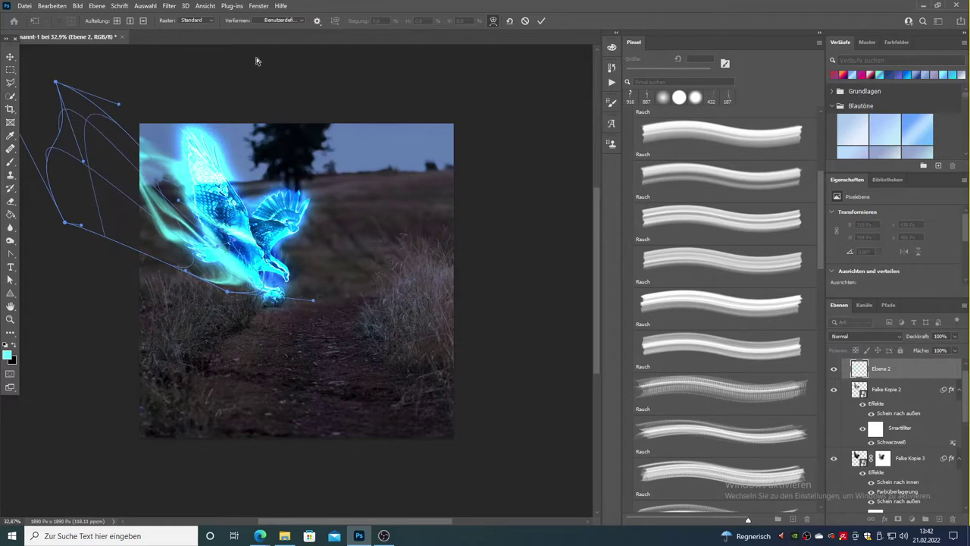
{"action": "key", "text": "Return"}
{"action": "left_click", "coordinate": [724, 262]}
- Paint a second cyan wisp on the right, rotate it about 110° and move it over the falcon
{"action": "left_click", "coordinate": [390, 211]}
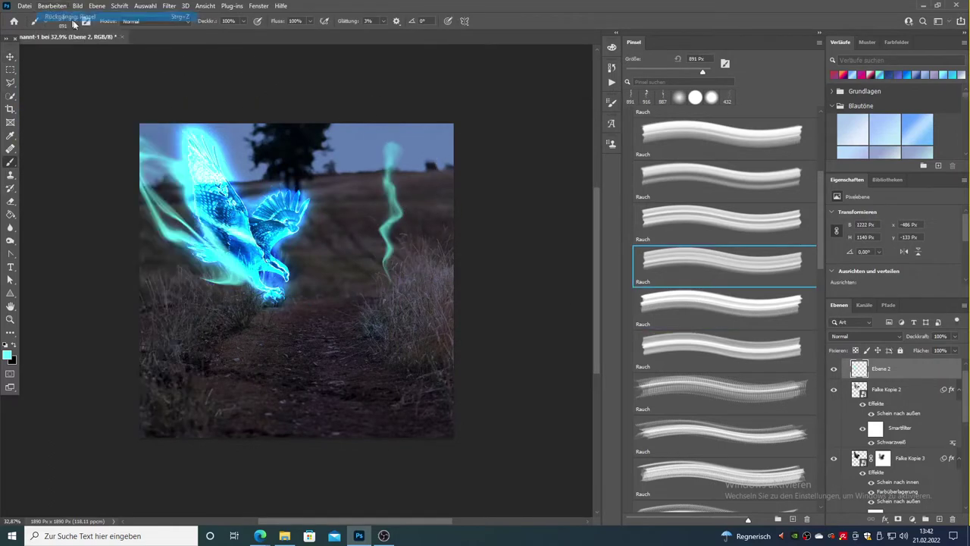
{"action": "key", "text": "ctrl+alt+z"}
{"action": "key", "text": "ctrl+alt+z"}
{"action": "key", "text": "ctrl+alt+z"}
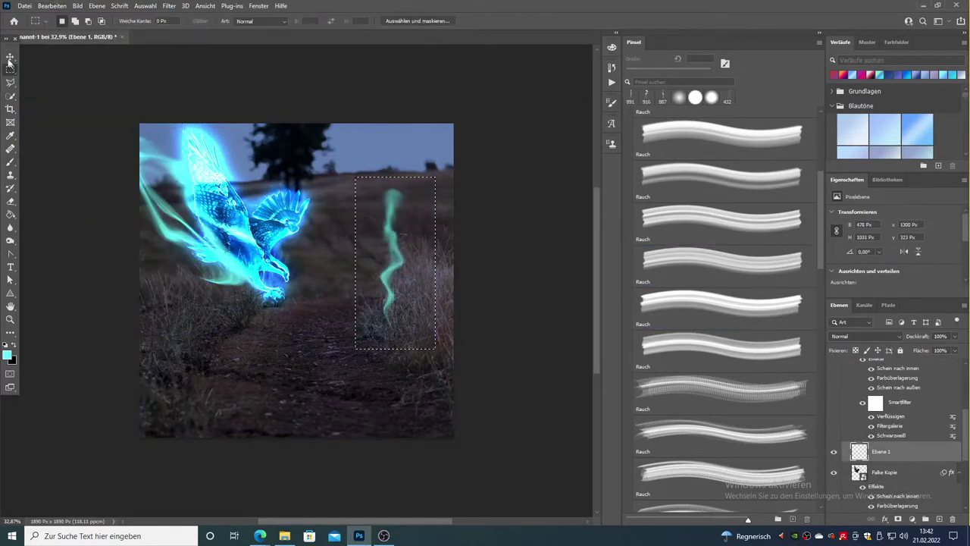
{"action": "key", "text": "ctrl+t"}
{"action": "left_click_drag", "start_coordinate": [447, 170], "coordinate": [500, 334]}
{"action": "left_click_drag", "start_coordinate": [396, 270], "coordinate": [209, 163]}
{"action": "left_click_drag", "start_coordinate": [83, 125], "coordinate": [50, 91]}
- Warp the second wisp around the falcon's upper-left wing and commit it
{"action": "left_click", "coordinate": [51, 6]}
{"action": "left_click", "coordinate": [231, 310]}
{"action": "left_click_drag", "start_coordinate": [276, 202], "coordinate": [296, 197]}
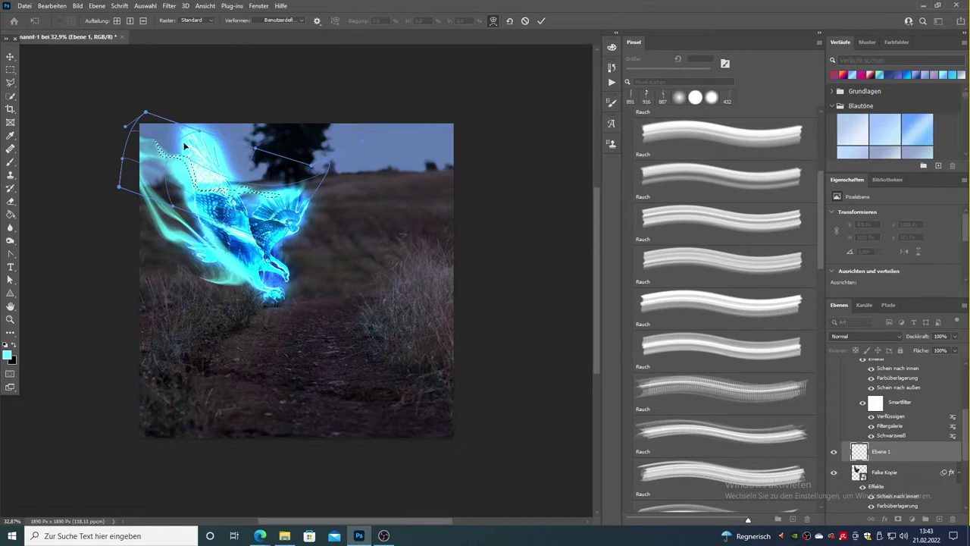
{"action": "left_click_drag", "start_coordinate": [221, 169], "coordinate": [167, 140]}
{"action": "left_click", "coordinate": [102, 98]}
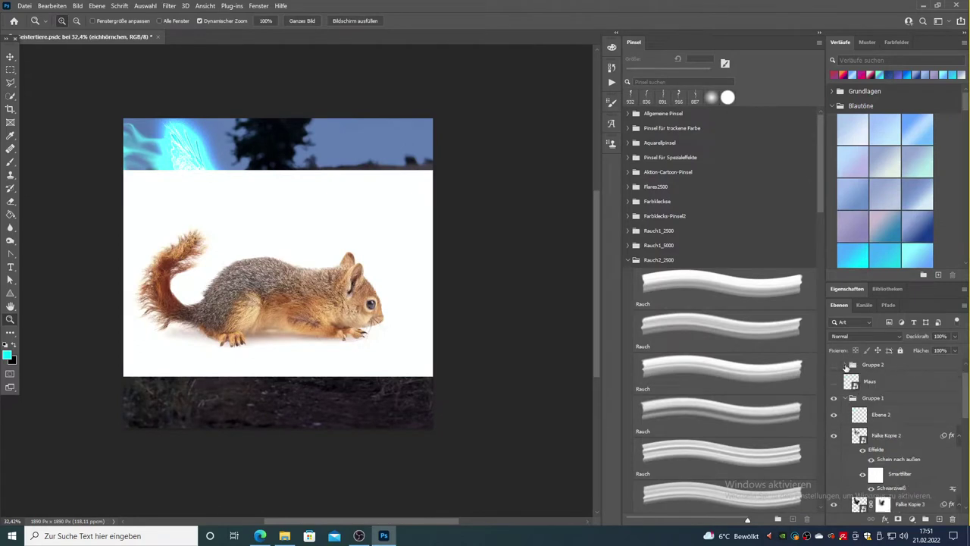
- Duplicate the blue channel and apply Levels with input levels 177 and 201
{"action": "scroll", "coordinate": [886, 405], "scroll_direction": "up", "scroll_amount": 1}
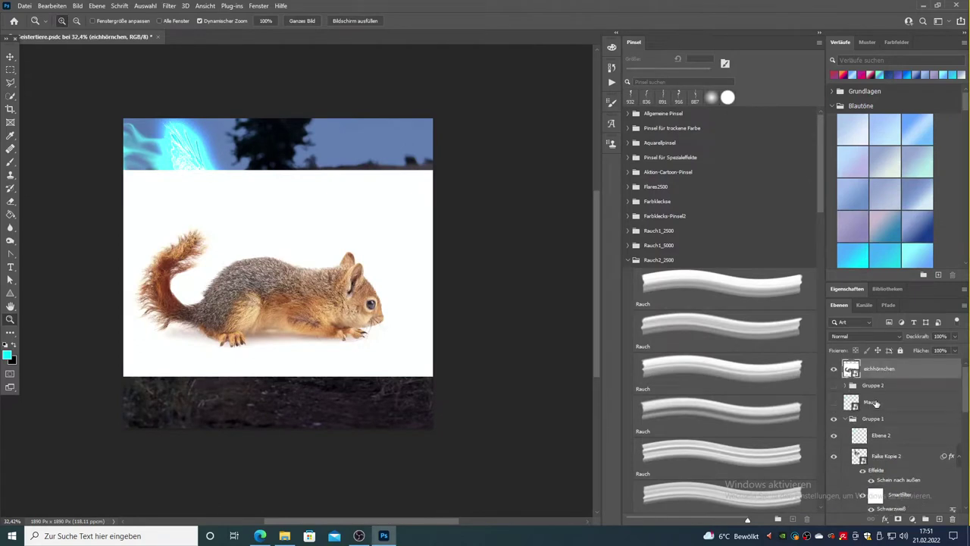
{"action": "left_click", "coordinate": [864, 305]}
{"action": "left_click", "coordinate": [864, 344]}
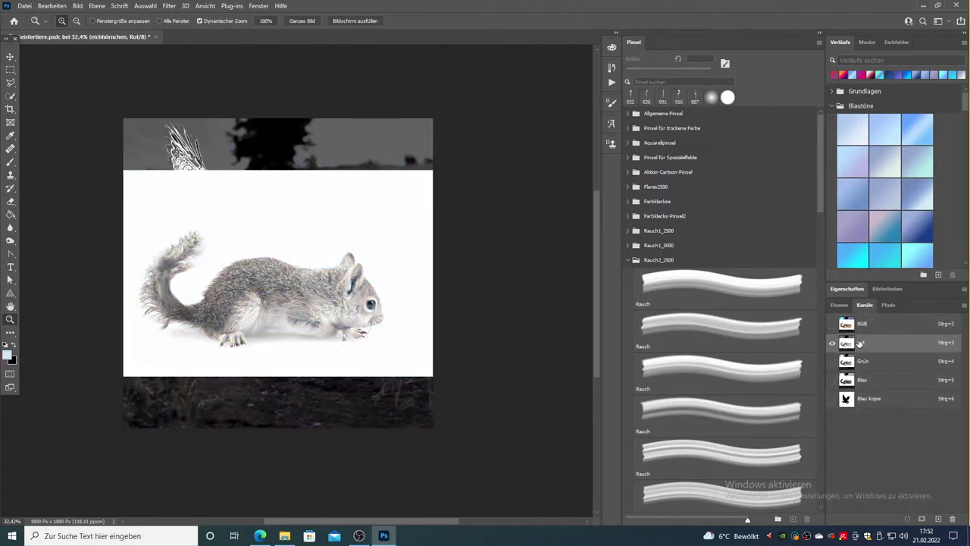
{"action": "left_click", "coordinate": [862, 378]}
{"action": "left_click_drag", "start_coordinate": [863, 379], "coordinate": [938, 518]}
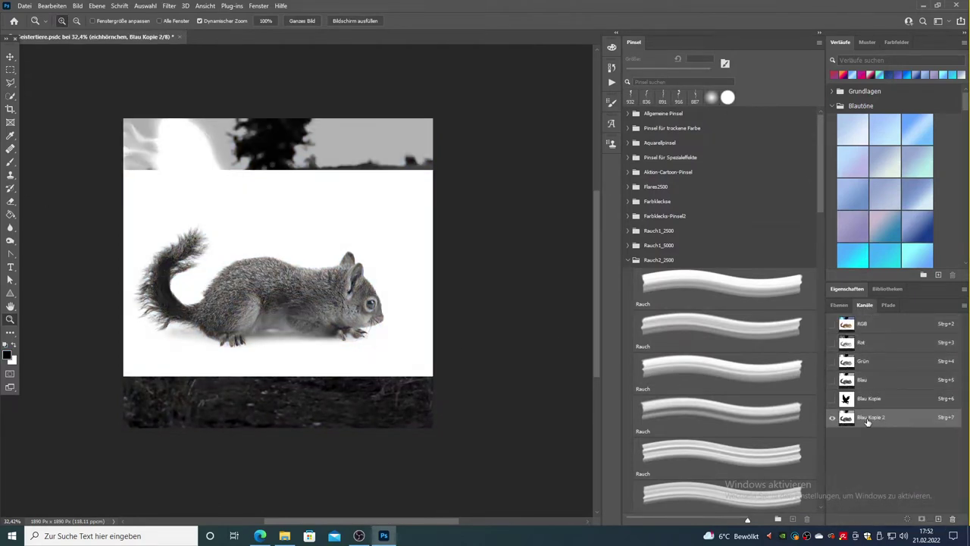
{"action": "key", "text": "ctrl+l"}
{"action": "left_click_drag", "start_coordinate": [511, 215], "coordinate": [484, 215]}
{"action": "mouse_move", "coordinate": [382, 215]}
{"action": "left_mouse_down"}
{"action": "mouse_move", "coordinate": [507, 216]}
{"action": "mouse_move", "coordinate": [475, 216]}
{"action": "left_mouse_up"}
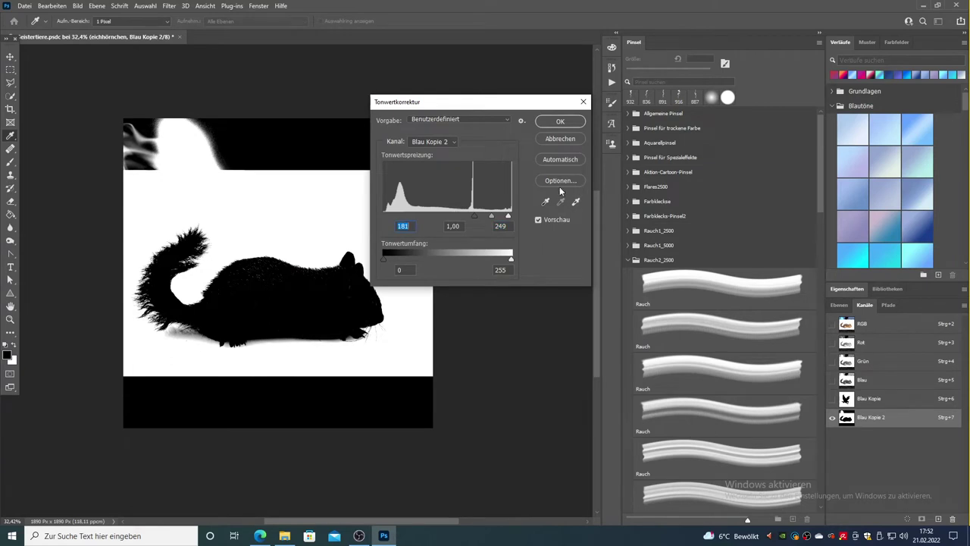
{"action": "left_click", "coordinate": [565, 122]}
- Clean up the channel with a 26 px soft round brush and load it as a selection
{"action": "key", "text": "b"}
{"action": "left_click", "coordinate": [68, 23]}
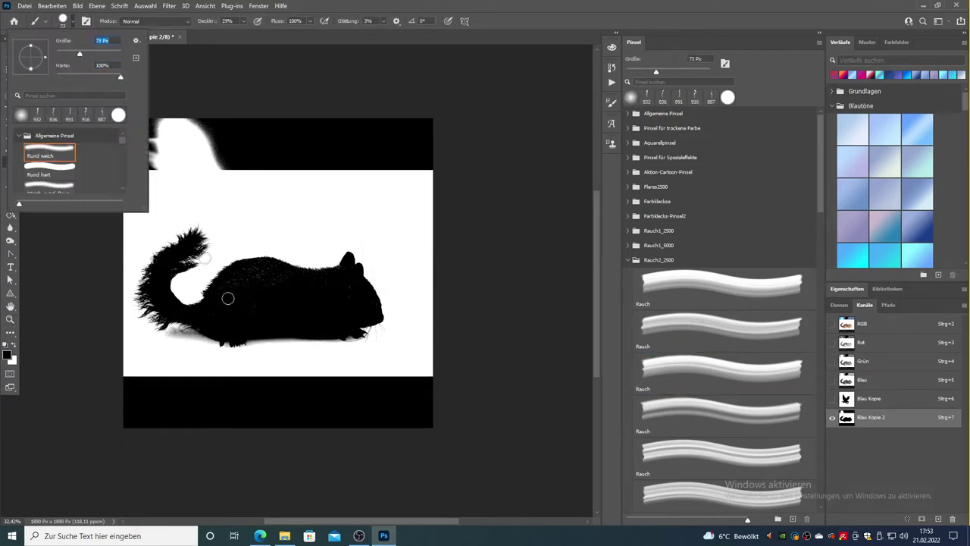
{"action": "left_click", "coordinate": [276, 282]}
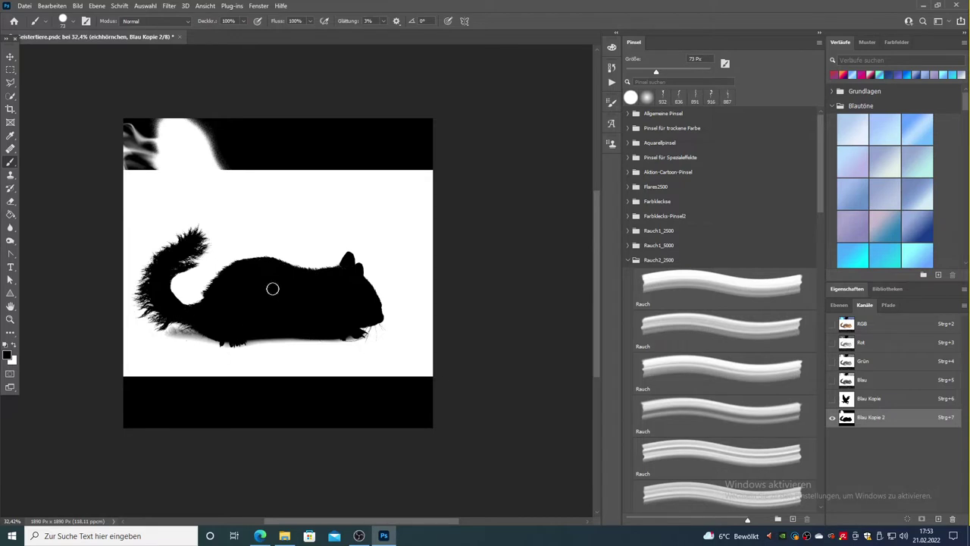
{"action": "left_click", "coordinate": [67, 23]}
{"action": "left_click_drag", "start_coordinate": [72, 51], "coordinate": [65, 51]}
{"action": "left_click", "coordinate": [174, 330]}
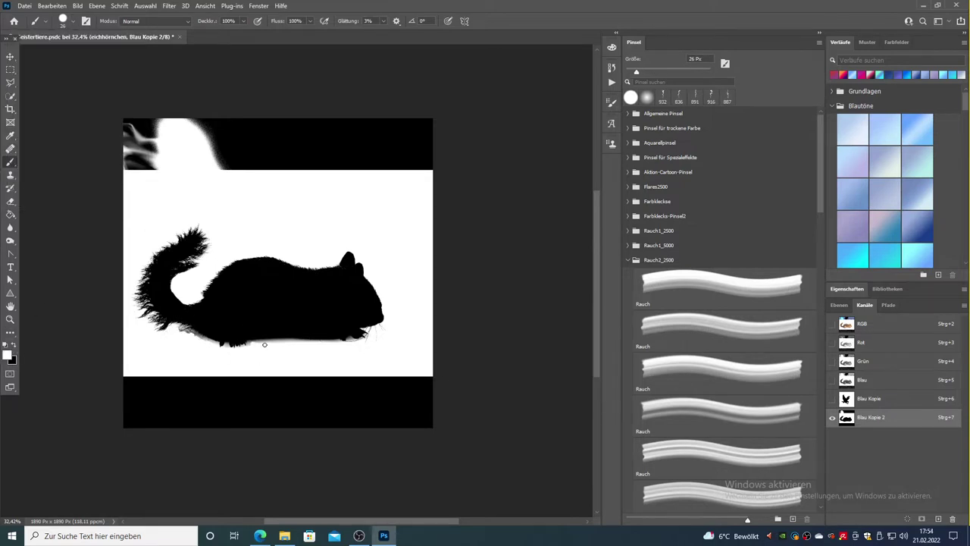
{"action": "left_click", "coordinate": [845, 416], "text": "ctrl"}
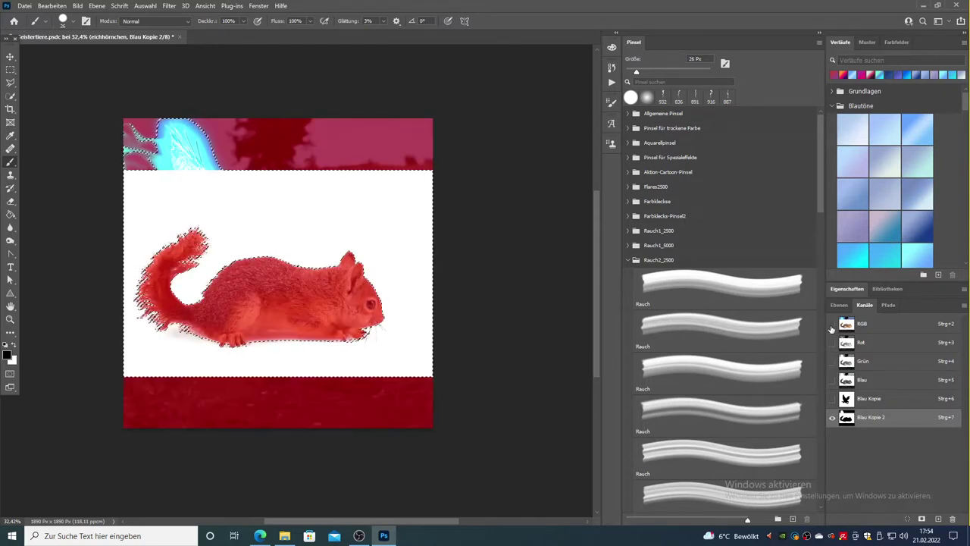
- Paint the channel's top band white with a 401 px brush, then reload the squirrel selection on the colour image
{"action": "key", "text": "ctrl+d"}
{"action": "left_click_drag", "start_coordinate": [152, 140], "coordinate": [424, 144]}
{"action": "mouse_move", "coordinate": [296, 402]}
{"action": "left_mouse_down"}
{"action": "mouse_move", "coordinate": [180, 416]}
{"action": "mouse_move", "coordinate": [398, 402]}
{"action": "left_mouse_up"}
{"action": "left_click", "coordinate": [846, 417], "text": "ctrl"}
{"action": "left_click", "coordinate": [861, 323]}
{"action": "left_click", "coordinate": [838, 305]}
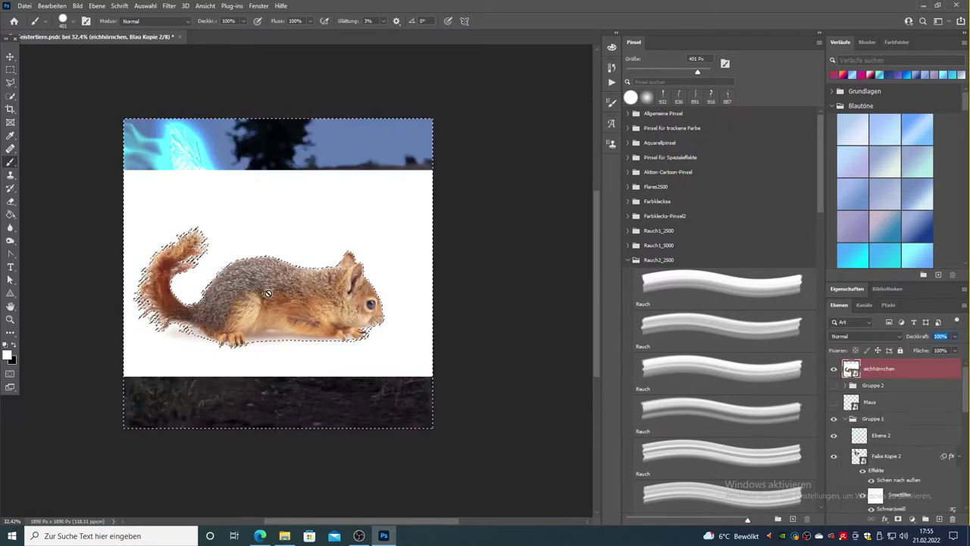
{"action": "right_click", "coordinate": [273, 296]}
- Refine the squirrel selection with Quick Selection, subtracting the belly area
{"action": "key", "text": "Escape"}
{"action": "key", "text": "w"}
{"action": "scroll", "coordinate": [207, 329], "scroll_direction": "up", "scroll_amount": 4}
{"action": "left_click", "coordinate": [173, 334]}
{"action": "key", "text": "Return"}
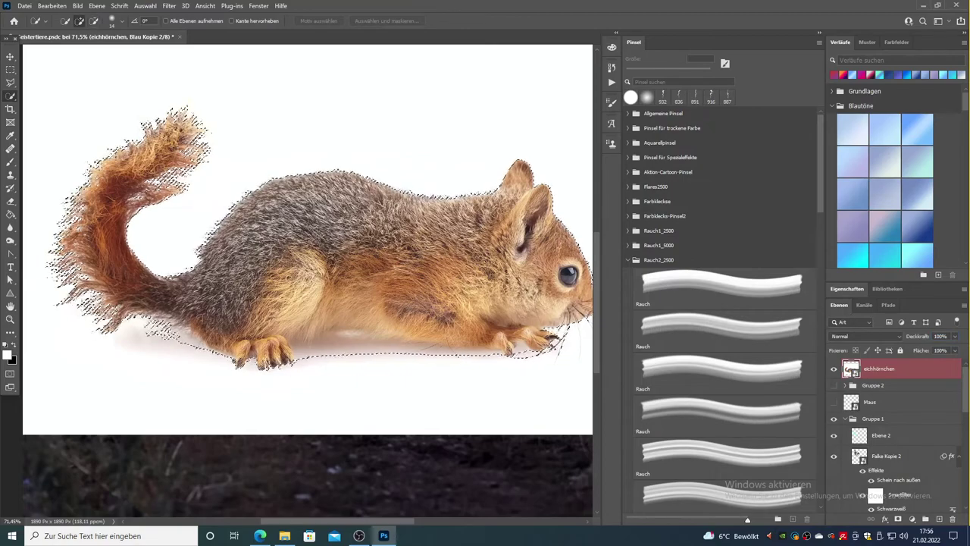
{"action": "key", "text": "alt"}
{"action": "left_click_drag", "start_coordinate": [160, 327], "coordinate": [455, 333]}
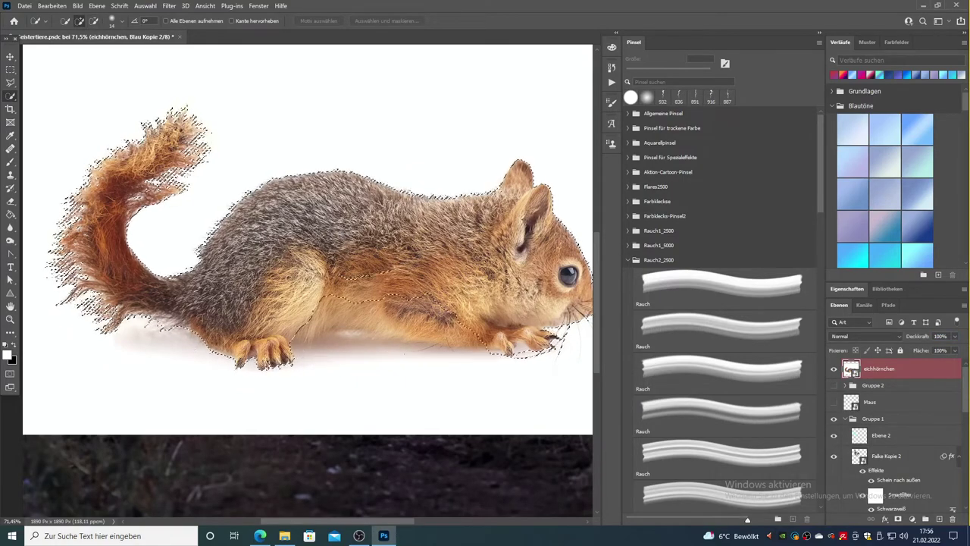
{"action": "left_click_drag", "start_coordinate": [493, 333], "coordinate": [560, 338]}
{"action": "key", "text": "alt"}
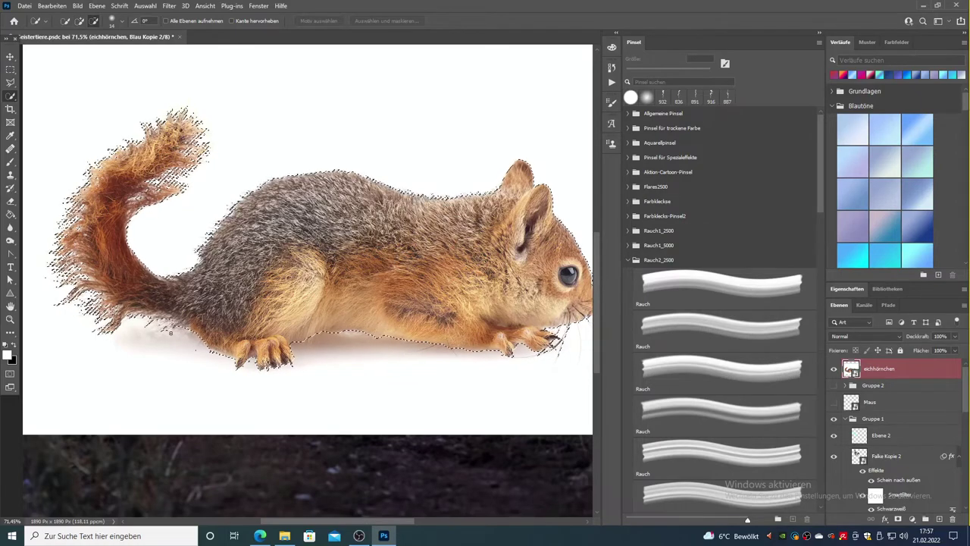
{"action": "right_click", "coordinate": [318, 239]}
{"action": "key", "text": "Escape"}
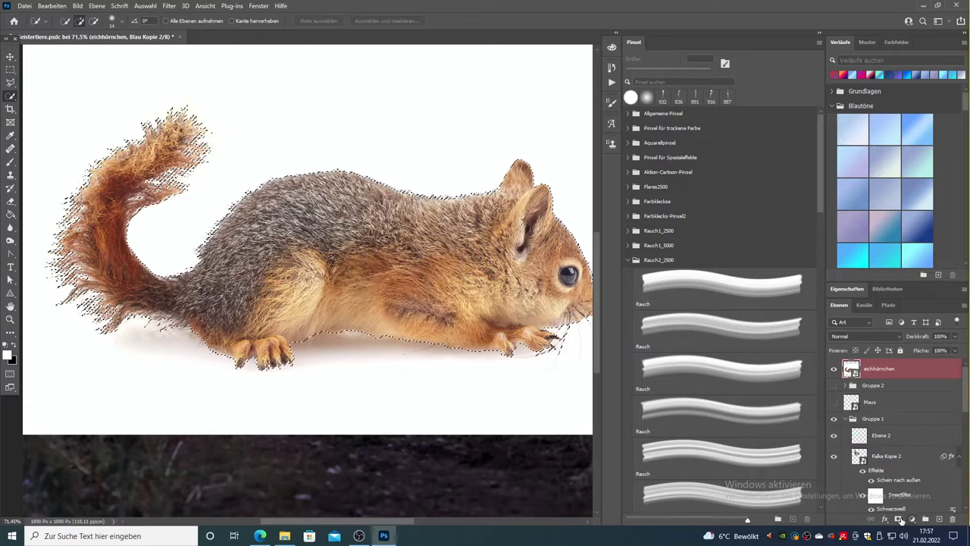
- Mask the squirrel layer to the selection and scale it down onto the dirt path
{"action": "left_click", "coordinate": [899, 520]}
{"action": "key", "text": "ctrl+minus"}
{"action": "key", "text": "ctrl+t"}
{"action": "mouse_move", "coordinate": [213, 238]}
{"action": "left_mouse_down"}
{"action": "mouse_move", "coordinate": [266, 231]}
{"action": "mouse_move", "coordinate": [301, 282]}
{"action": "mouse_move", "coordinate": [295, 266]}
{"action": "left_mouse_up"}
{"action": "key", "text": "Return"}
{"action": "key", "text": "v"}
- Apply an Exposure adjustment to the squirrel and invert its colours
{"action": "left_click", "coordinate": [77, 6]}
{"action": "left_click", "coordinate": [280, 65]}
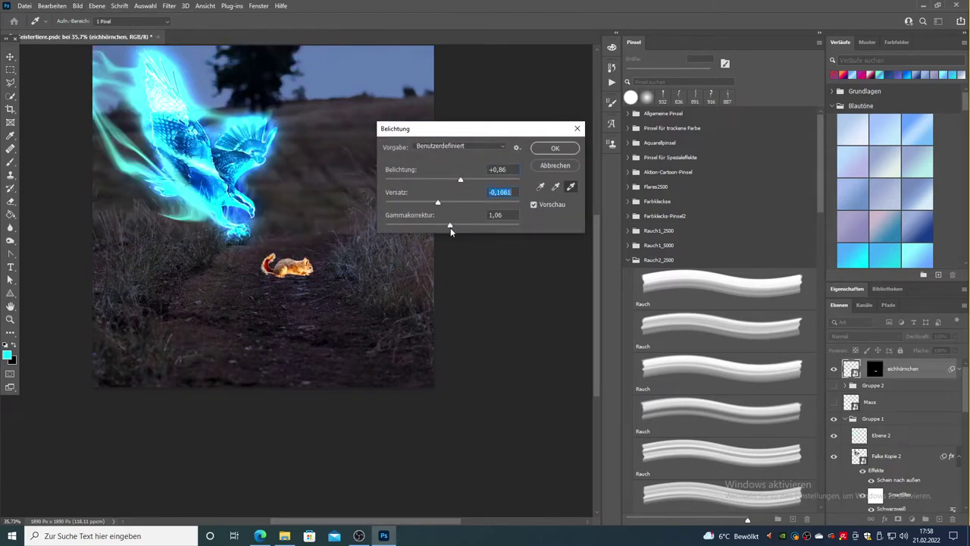
{"action": "left_click", "coordinate": [555, 148]}
{"action": "left_click", "coordinate": [77, 6]}
{"action": "left_click", "coordinate": [250, 148]}
{"action": "scroll", "coordinate": [291, 244], "scroll_direction": "up", "scroll_amount": 3}
- Apply Black & White to the squirrel with cyan at 98 and yellow at 21
{"action": "left_click", "coordinate": [77, 6]}
{"action": "left_click", "coordinate": [271, 101]}
{"action": "mouse_move", "coordinate": [449, 204]}
{"action": "left_mouse_down"}
{"action": "mouse_move", "coordinate": [460, 216]}
{"action": "mouse_move", "coordinate": [451, 218]}
{"action": "left_mouse_up"}
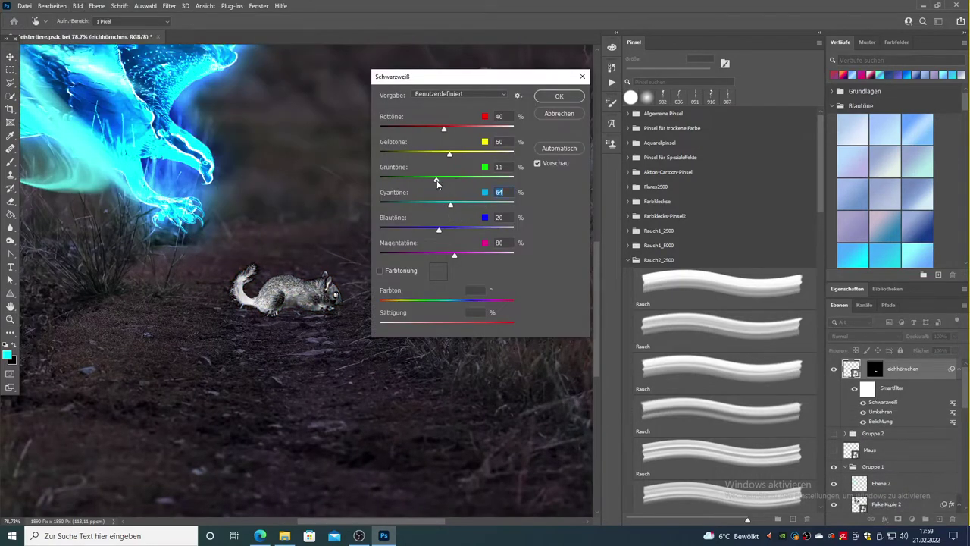
{"action": "left_click_drag", "start_coordinate": [450, 154], "coordinate": [439, 154]}
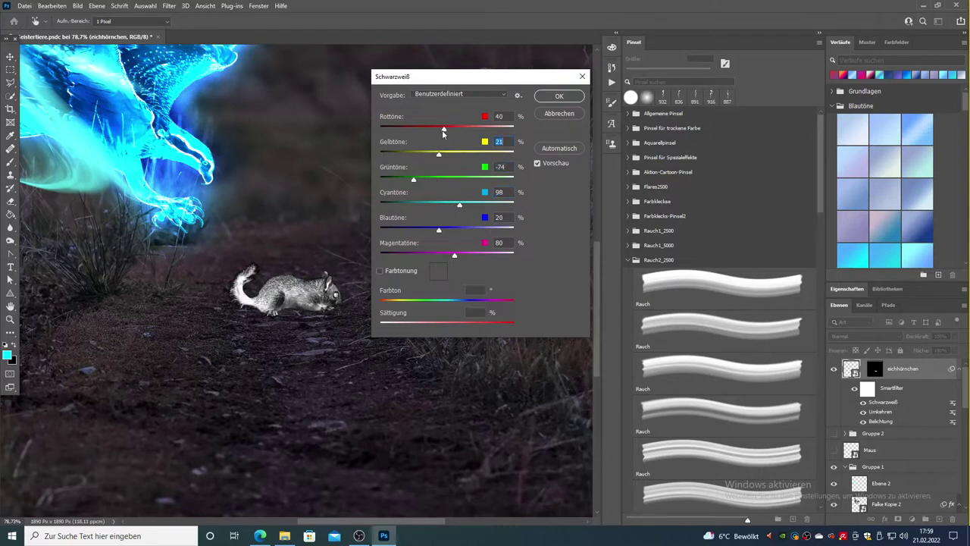
{"action": "left_click", "coordinate": [559, 96]}
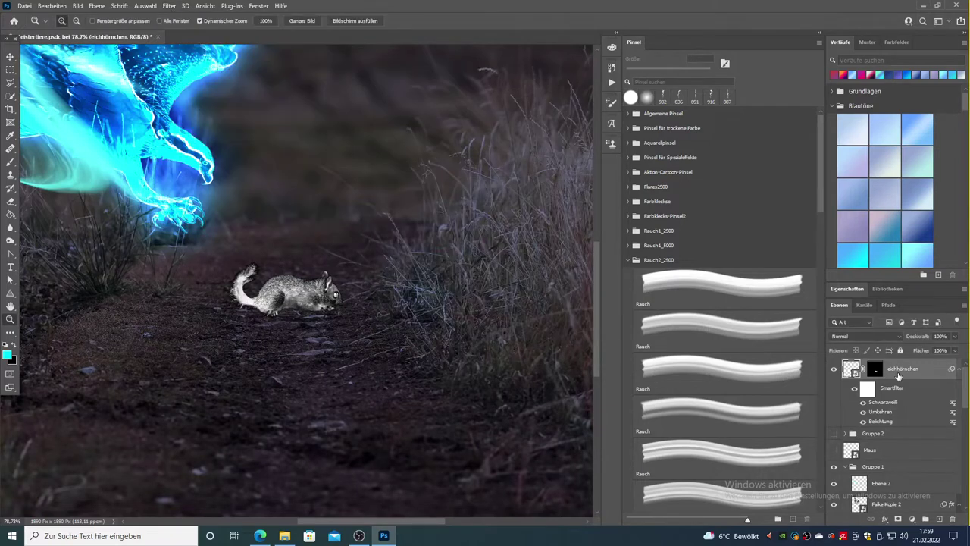
{"action": "right_click", "coordinate": [901, 368]}
{"action": "left_click", "coordinate": [826, 187]}
- Apply the Glowing Edges filter to the squirrel copy and set its blend mode to Farbig abwedeln
{"action": "left_click", "coordinate": [169, 5]}
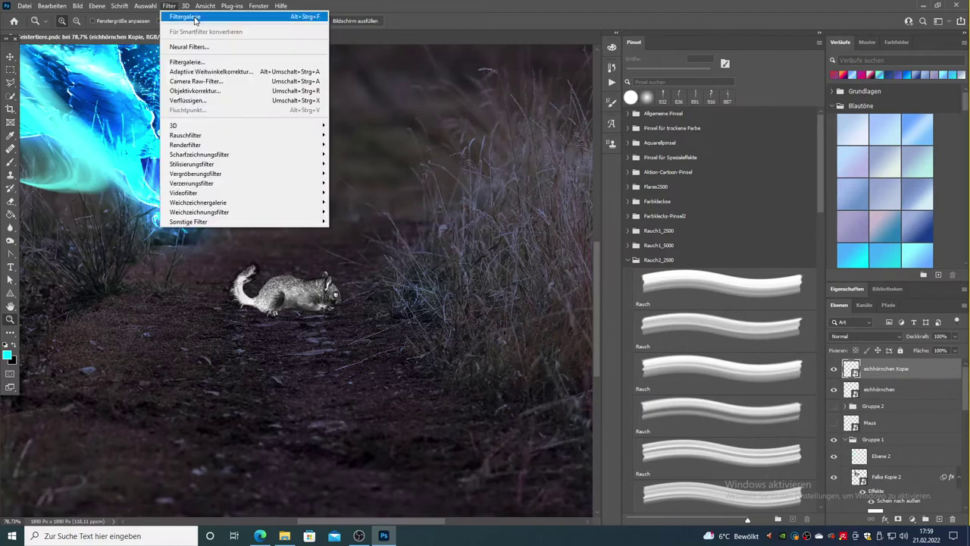
{"action": "left_click", "coordinate": [197, 14]}
{"action": "left_click", "coordinate": [896, 31]}
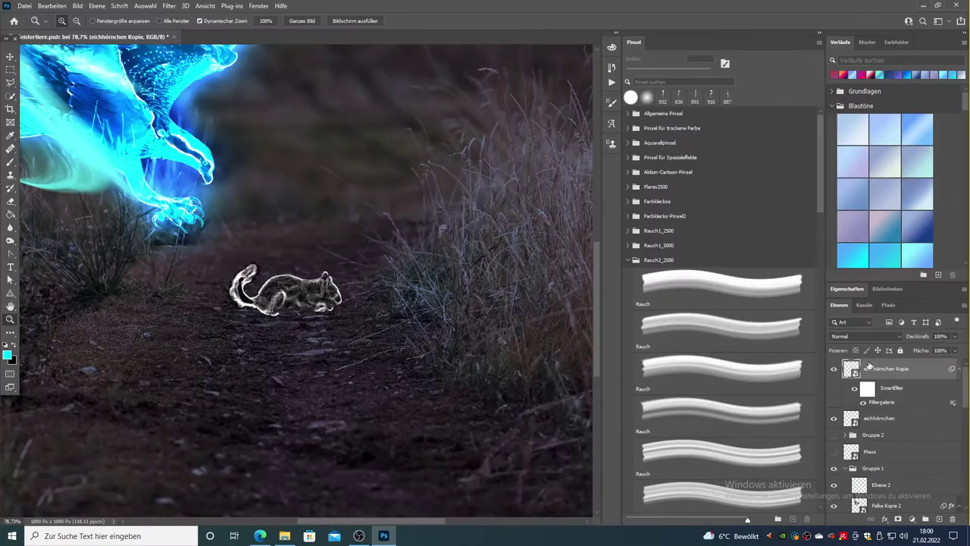
{"action": "left_click", "coordinate": [851, 338]}
{"action": "left_click", "coordinate": [834, 417]}
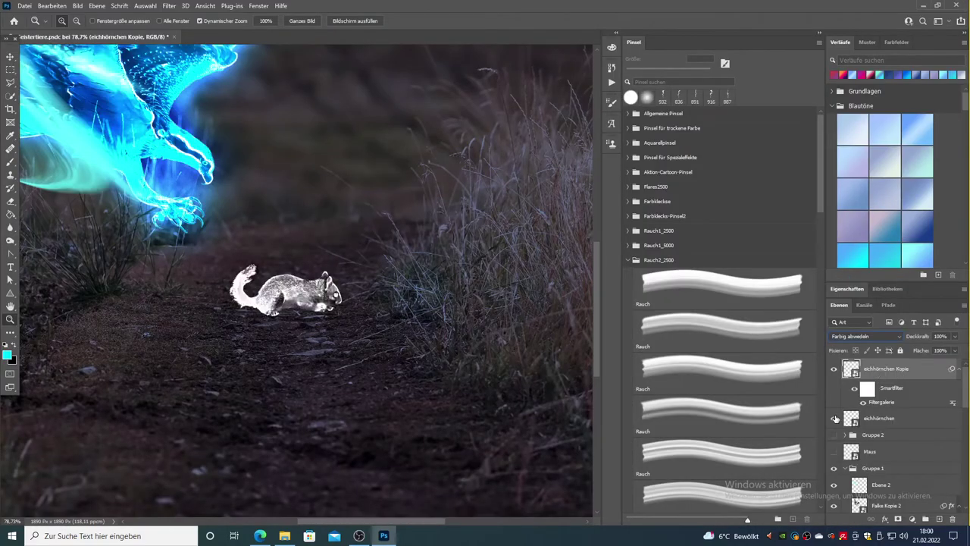
- Add Inner Glow, Color Overlay and Outer Glow styles to the copy, adjusting the outer glow's spread and size
{"action": "double_click", "coordinate": [922, 375]}
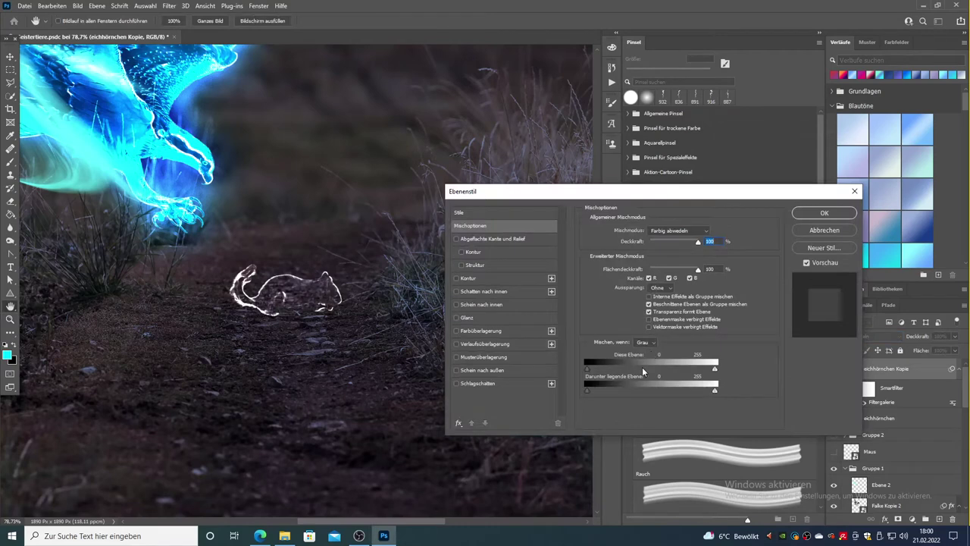
{"action": "left_click", "coordinate": [457, 370]}
{"action": "left_click", "coordinate": [457, 303]}
{"action": "left_click", "coordinate": [457, 331]}
{"action": "left_click", "coordinate": [485, 370]}
{"action": "left_click_drag", "start_coordinate": [648, 370], "coordinate": [657, 370]}
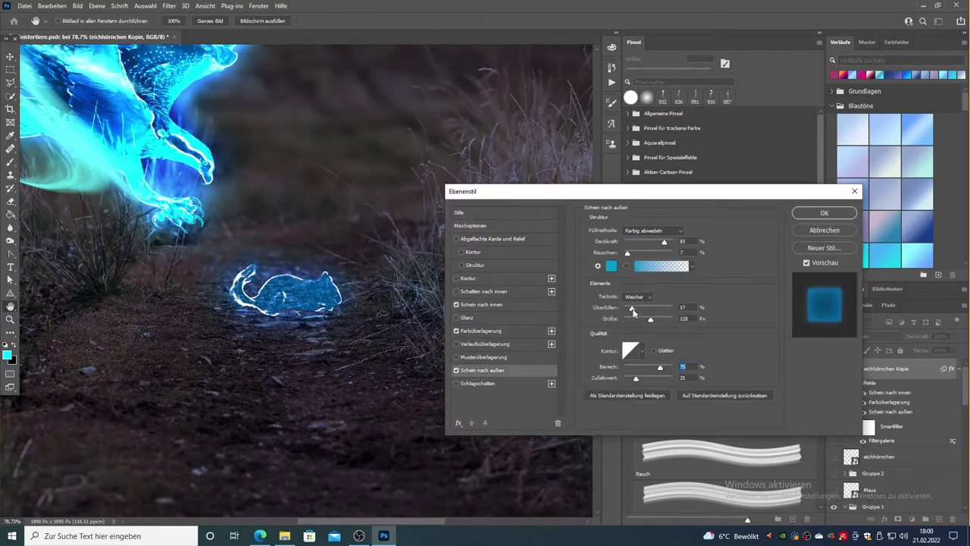
{"action": "left_click_drag", "start_coordinate": [633, 312], "coordinate": [636, 311]}
{"action": "left_click", "coordinate": [645, 319]}
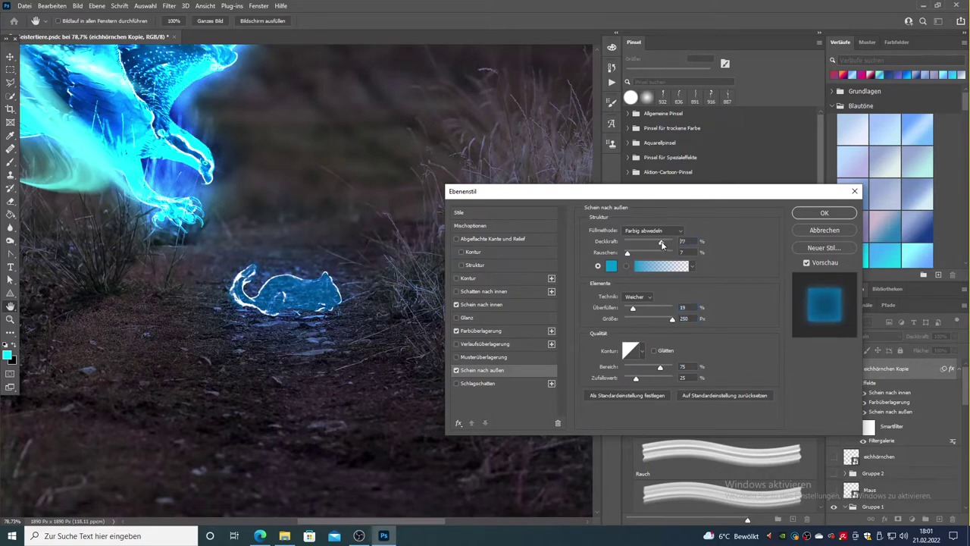
{"action": "key", "text": "Return"}
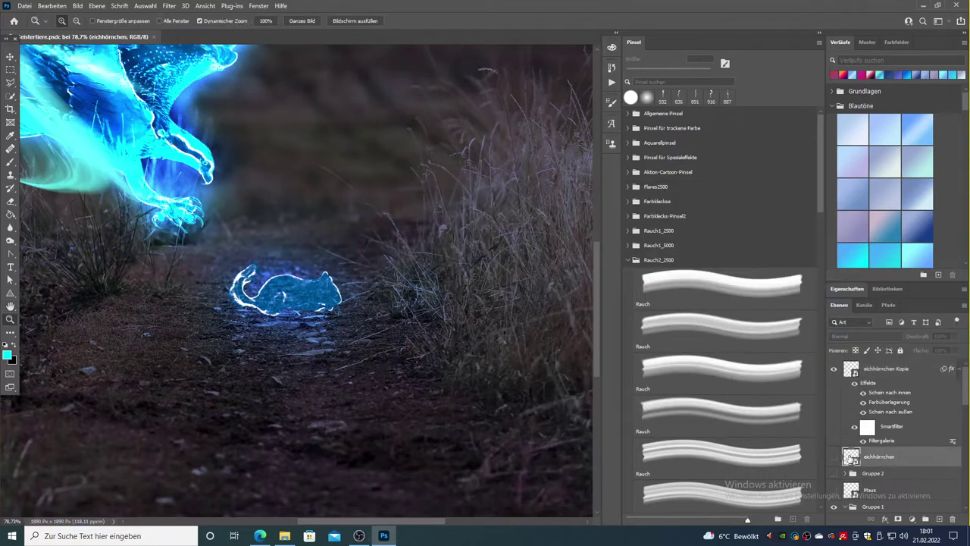
- Set the original squirrel layer to Farbig abwedeln and give it an outer glow
{"action": "left_click", "coordinate": [879, 335]}
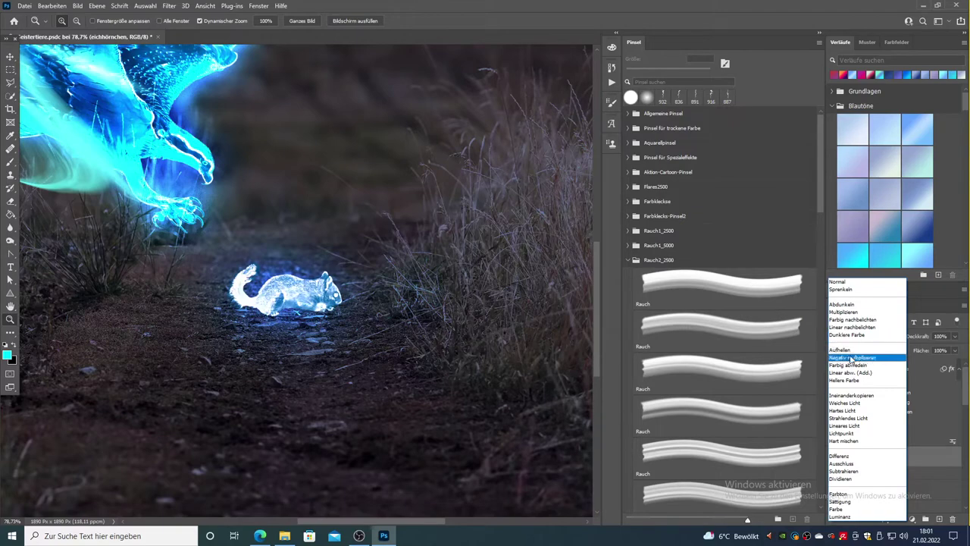
{"action": "left_click", "coordinate": [847, 366]}
{"action": "scroll", "coordinate": [303, 330], "scroll_direction": "down", "scroll_amount": 4}
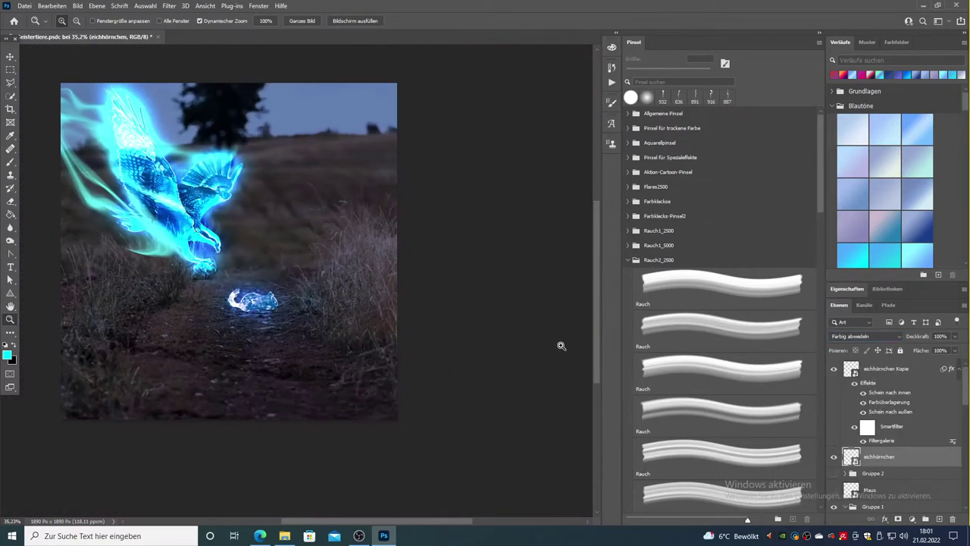
{"action": "double_click", "coordinate": [895, 450]}
{"action": "left_click", "coordinate": [482, 370]}
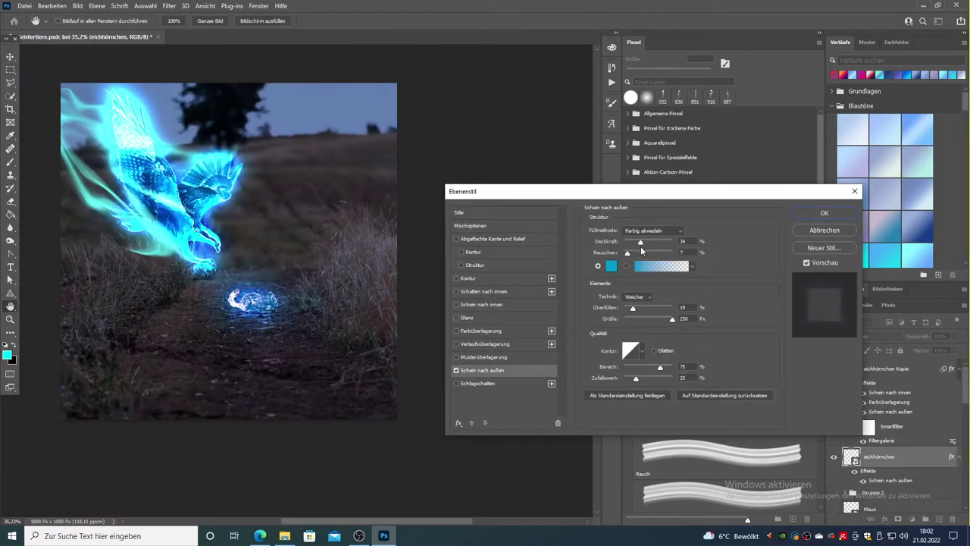
{"action": "left_click", "coordinate": [824, 213]}
- Add a light blue (#6699ff) colour overlay to the original squirrel layer
{"action": "double_click", "coordinate": [910, 455]}
{"action": "left_click", "coordinate": [480, 331]}
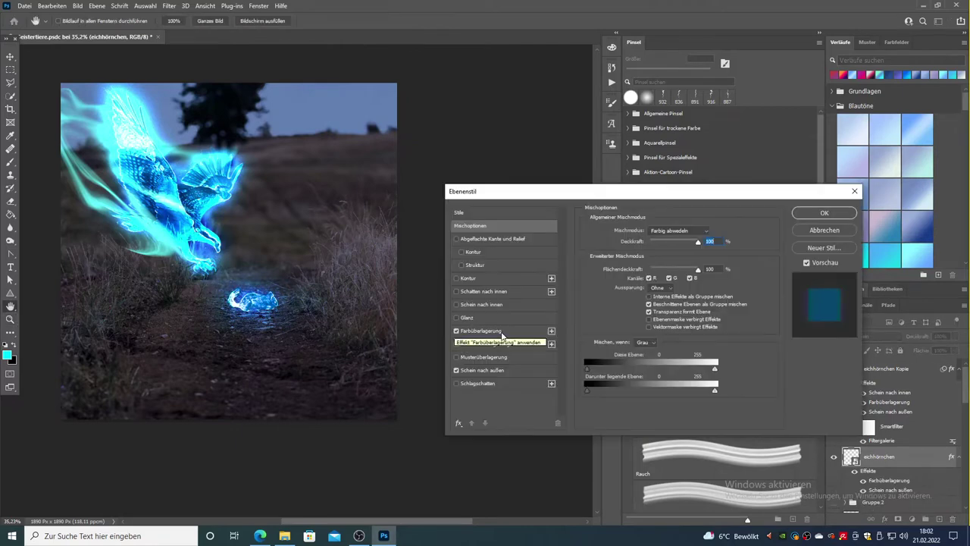
{"action": "left_click", "coordinate": [696, 232]}
{"action": "left_click", "coordinate": [551, 127]}
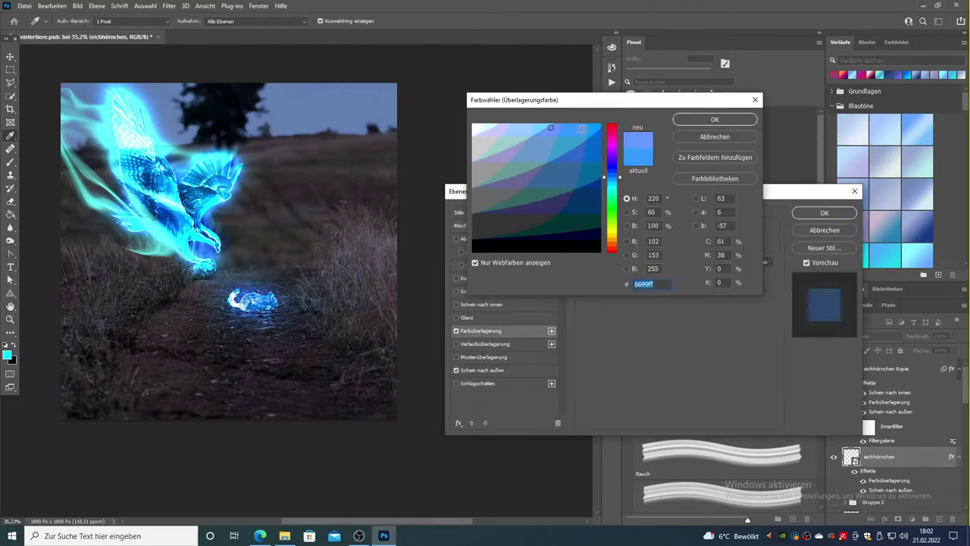
{"action": "left_click", "coordinate": [714, 119]}
{"action": "left_click", "coordinate": [824, 213]}
{"action": "left_click", "coordinate": [9, 319]}
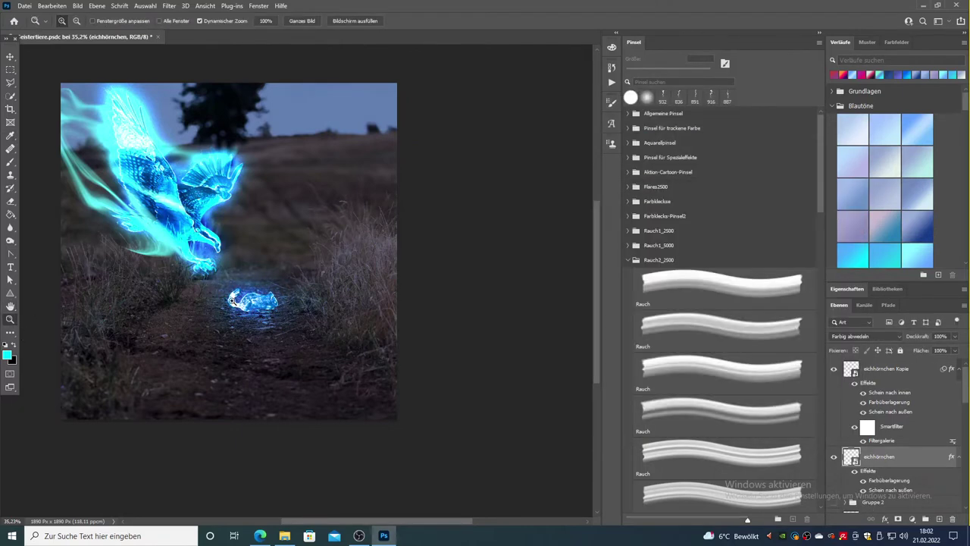
{"action": "left_click", "coordinate": [219, 320]}
{"action": "left_click", "coordinate": [887, 368], "text": "shift"}
- Group the squirrel layers and stamp a smoke stroke on a new layer, rotated left of the squirrel
{"action": "key", "text": "ctrl+g"}
{"action": "left_click", "coordinate": [939, 520]}
{"action": "left_click", "coordinate": [385, 273]}
{"action": "key", "text": "ctrl+t"}
{"action": "mouse_move", "coordinate": [470, 83]}
{"action": "left_mouse_down"}
{"action": "mouse_move", "coordinate": [497, 288]}
{"action": "mouse_move", "coordinate": [485, 267]}
{"action": "left_mouse_up"}
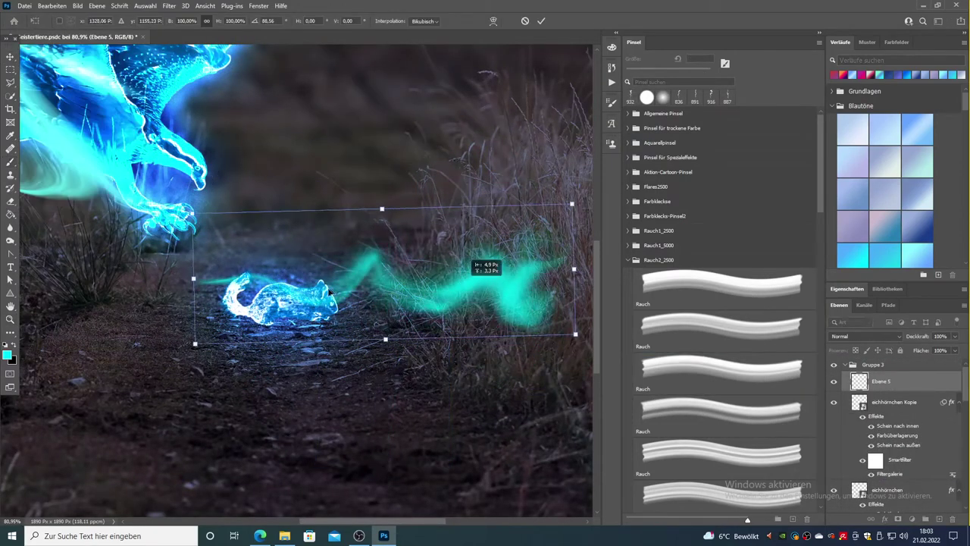
{"action": "left_click_drag", "start_coordinate": [330, 292], "coordinate": [68, 315]}
{"action": "key", "text": "Return"}
{"action": "key", "text": "i"}
{"action": "left_click", "coordinate": [328, 290]}
- Sample a blue and stamp a blue smoke stroke laid horizontally and shrunk around the squirrel
{"action": "left_click", "coordinate": [613, 48]}
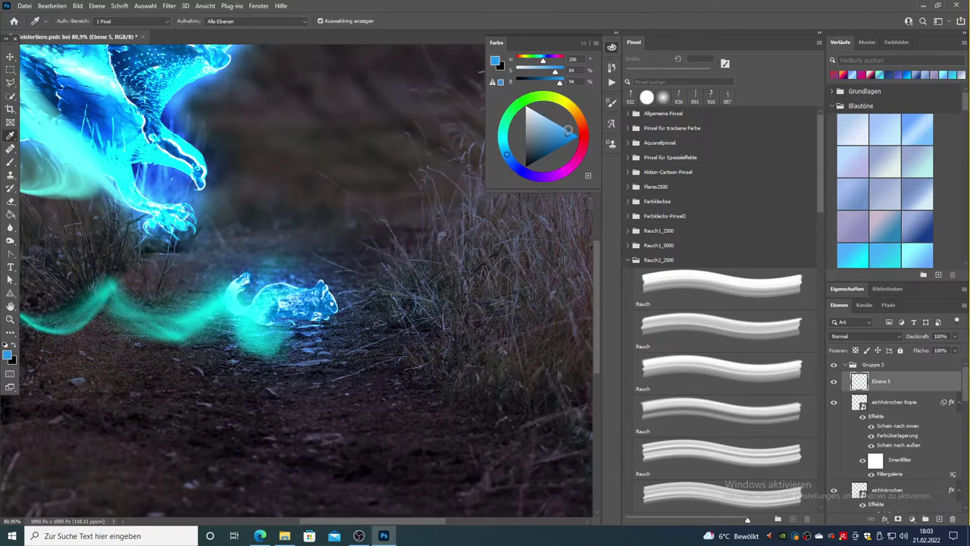
{"action": "key", "text": "b"}
{"action": "left_click", "coordinate": [393, 276]}
{"action": "key", "text": "ctrl+t"}
{"action": "mouse_move", "coordinate": [285, 106]}
{"action": "left_mouse_down"}
{"action": "mouse_move", "coordinate": [519, 246]}
{"action": "mouse_move", "coordinate": [515, 261]}
{"action": "left_mouse_up"}
{"action": "left_click_drag", "start_coordinate": [376, 287], "coordinate": [282, 310]}
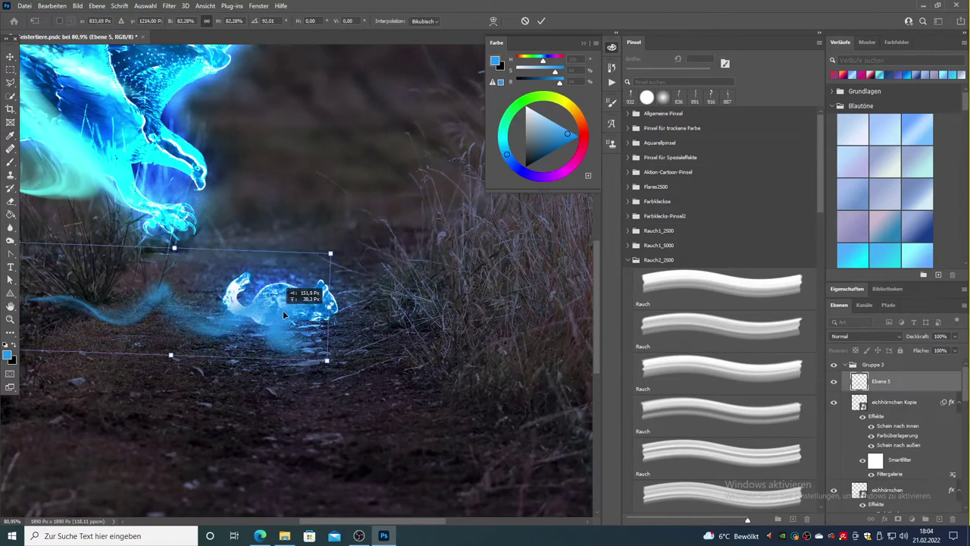
{"action": "left_click_drag", "start_coordinate": [283, 310], "coordinate": [238, 281]}
- Warp the blue smoke stroke into a trail and commit it
{"action": "scroll", "coordinate": [303, 303], "scroll_direction": "down", "scroll_amount": 3}
{"action": "left_click", "coordinate": [52, 5]}
{"action": "left_click", "coordinate": [72, 223]}
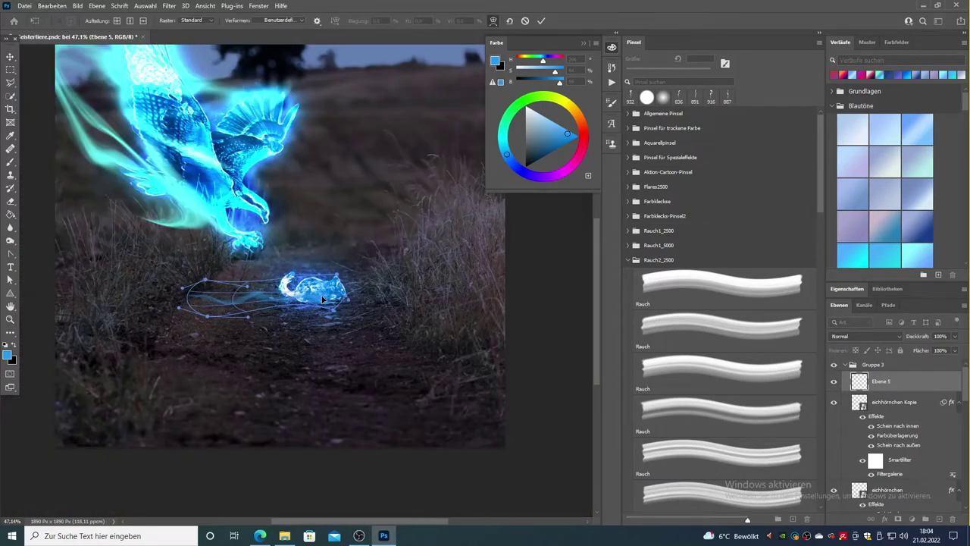
{"action": "key", "text": "Return"}
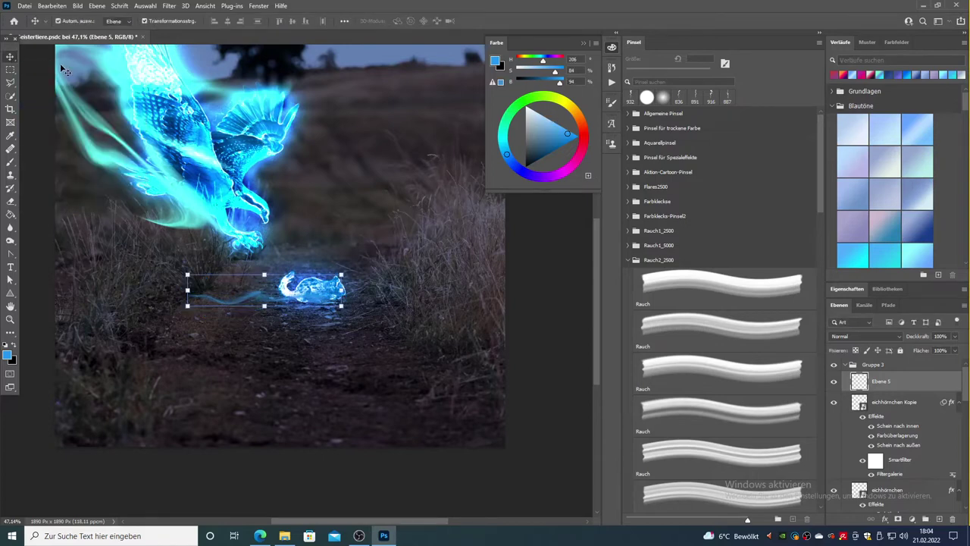
- Stamp smoke on new layer Ebene 6, move it behind the squirrel and warp it into a trail
{"action": "key", "text": "b"}
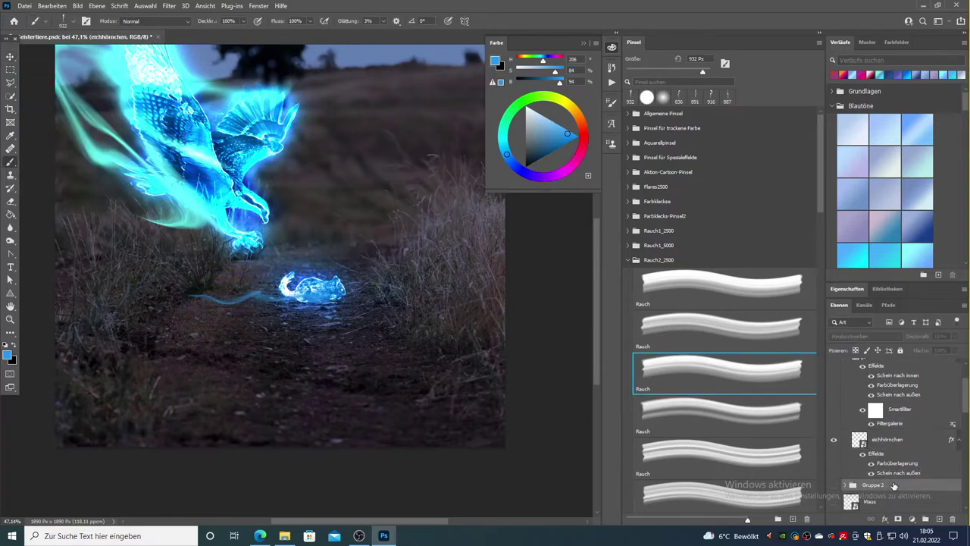
{"action": "left_click", "coordinate": [938, 518]}
{"action": "left_click", "coordinate": [385, 195]}
{"action": "key", "text": "v"}
{"action": "mouse_move", "coordinate": [373, 102]}
{"action": "left_mouse_down"}
{"action": "mouse_move", "coordinate": [258, 106]}
{"action": "mouse_move", "coordinate": [292, 287]}
{"action": "left_mouse_up"}
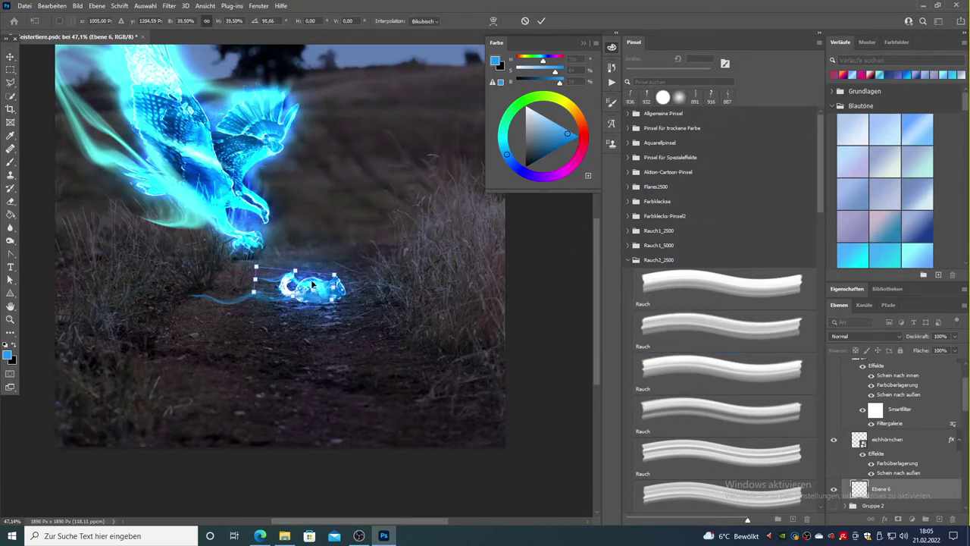
{"action": "left_click", "coordinate": [51, 5]}
{"action": "left_click", "coordinate": [250, 315]}
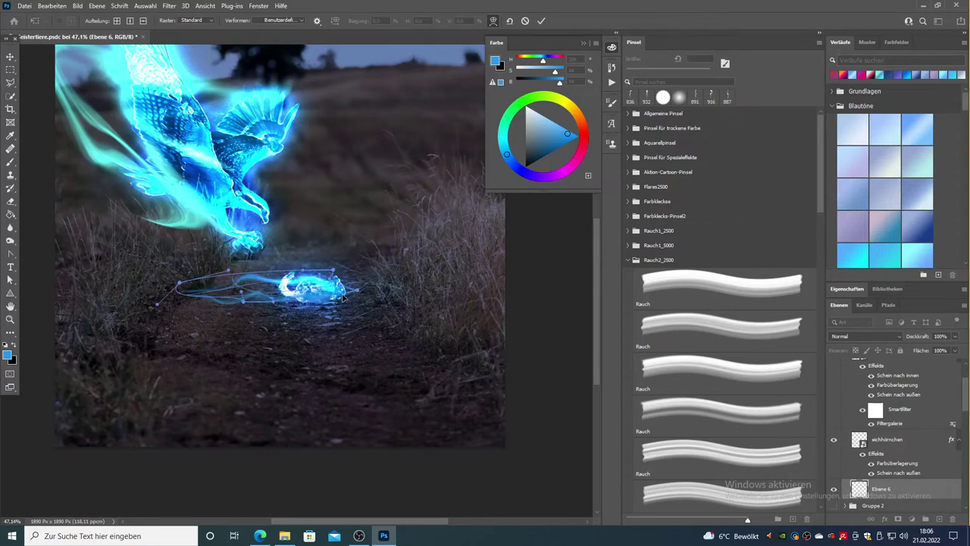
{"action": "key", "text": "Return"}
{"action": "left_click", "coordinate": [723, 332]}
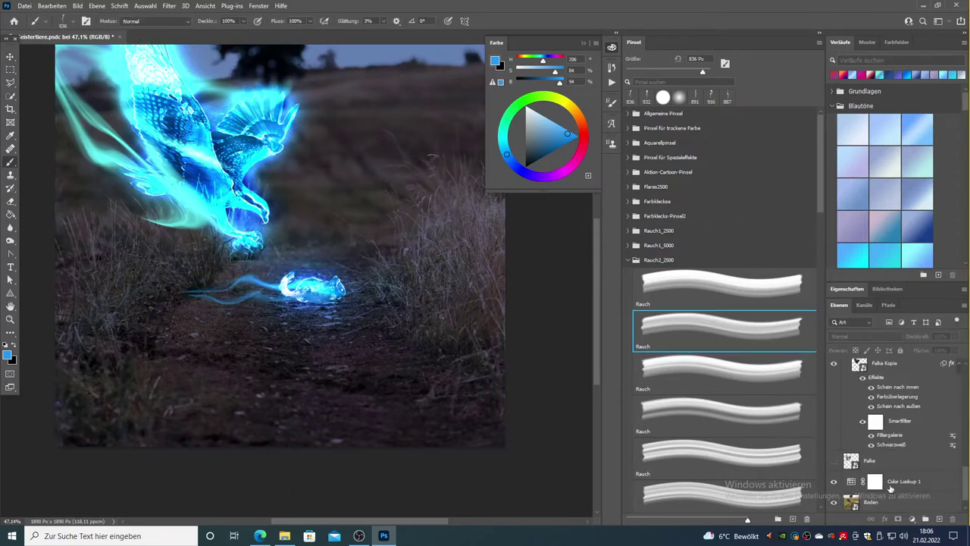
- Mask Ebene 6 and paint a new blue smoke plume with a soft 44 px brush
{"action": "scroll", "coordinate": [883, 445], "scroll_direction": "up", "scroll_amount": 2}
{"action": "left_click", "coordinate": [883, 436]}
{"action": "left_click", "coordinate": [897, 518]}
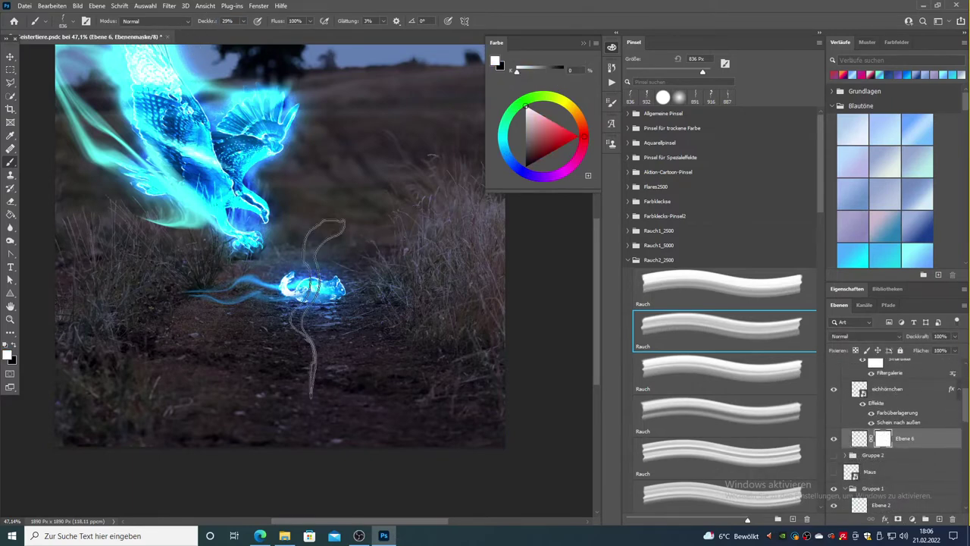
{"action": "left_click", "coordinate": [73, 21]}
{"action": "left_click", "coordinate": [49, 155]}
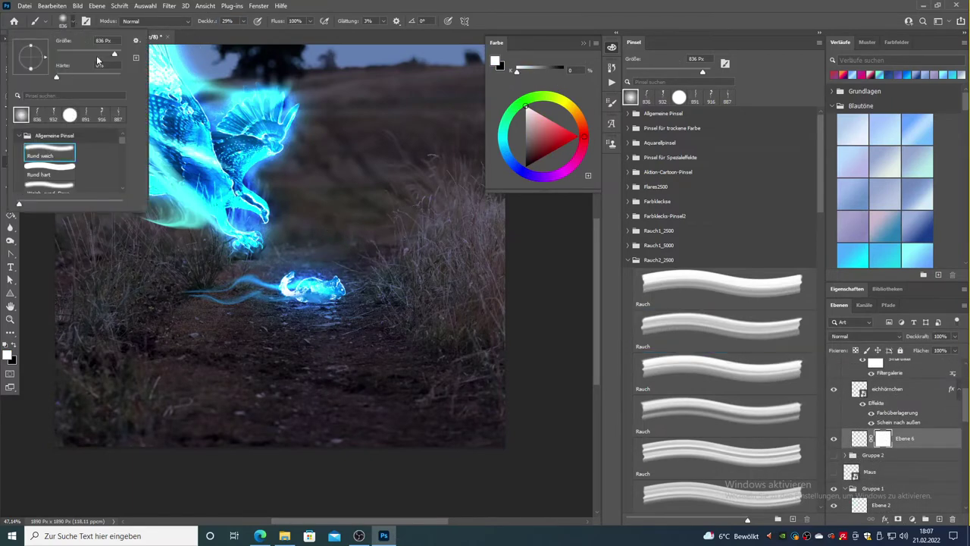
{"action": "left_click_drag", "start_coordinate": [115, 53], "coordinate": [71, 53]}
{"action": "left_click", "coordinate": [324, 290]}
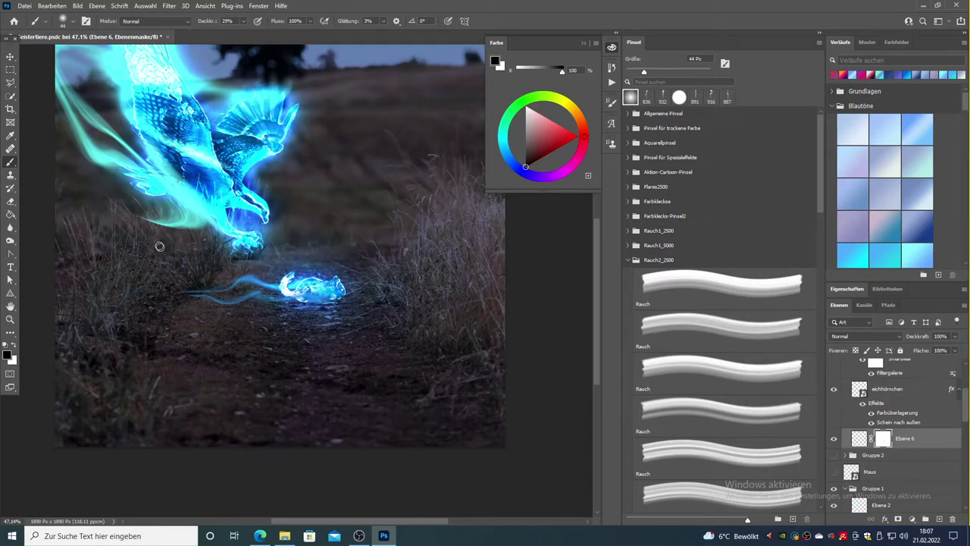
{"action": "scroll", "coordinate": [720, 378], "scroll_direction": "down", "scroll_amount": 2}
{"action": "left_click", "coordinate": [723, 489]}
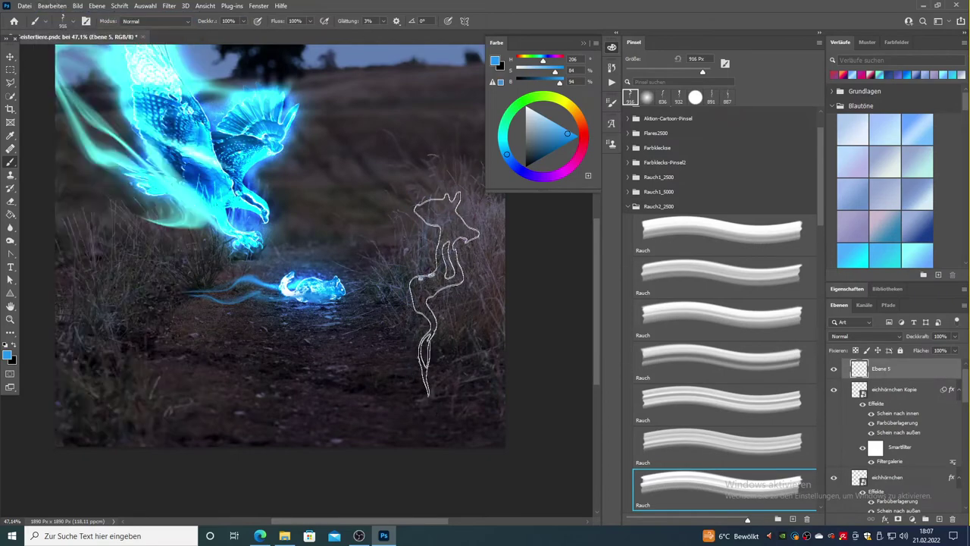
- Select the smoke plume, then shrink, rotate and move it over the squirrel
{"action": "key", "text": "m"}
{"action": "left_click_drag", "start_coordinate": [386, 130], "coordinate": [497, 368]}
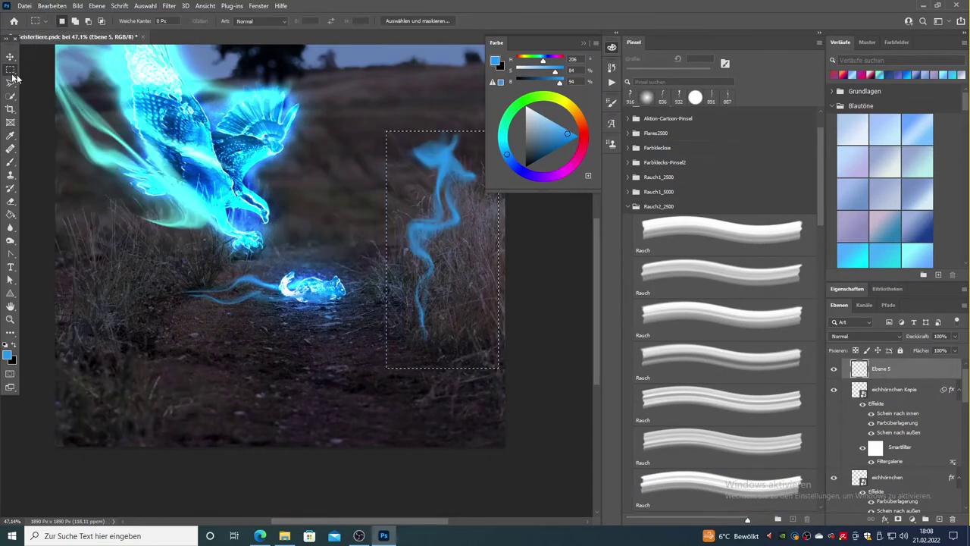
{"action": "key", "text": "ctrl+t"}
{"action": "left_click_drag", "start_coordinate": [428, 227], "coordinate": [299, 234]}
{"action": "left_click_drag", "start_coordinate": [341, 348], "coordinate": [228, 333]}
{"action": "left_click_drag", "start_coordinate": [104, 280], "coordinate": [210, 285]}
{"action": "left_click_drag", "start_coordinate": [270, 278], "coordinate": [275, 284]}
- Warp the smoke into a low trail streaming behind the squirrel, then zoom out
{"action": "left_click", "coordinate": [52, 5]}
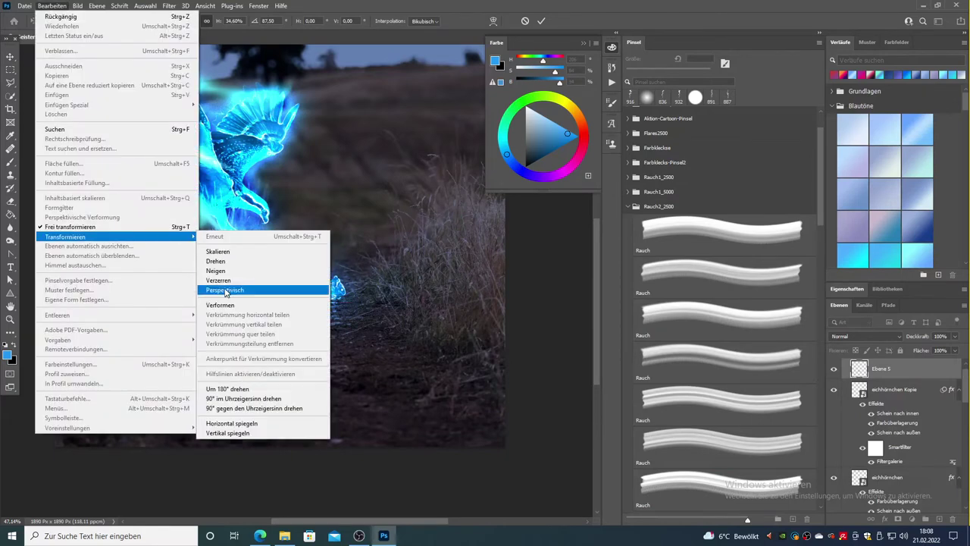
{"action": "left_click", "coordinate": [277, 296]}
{"action": "left_click_drag", "start_coordinate": [240, 284], "coordinate": [193, 300]}
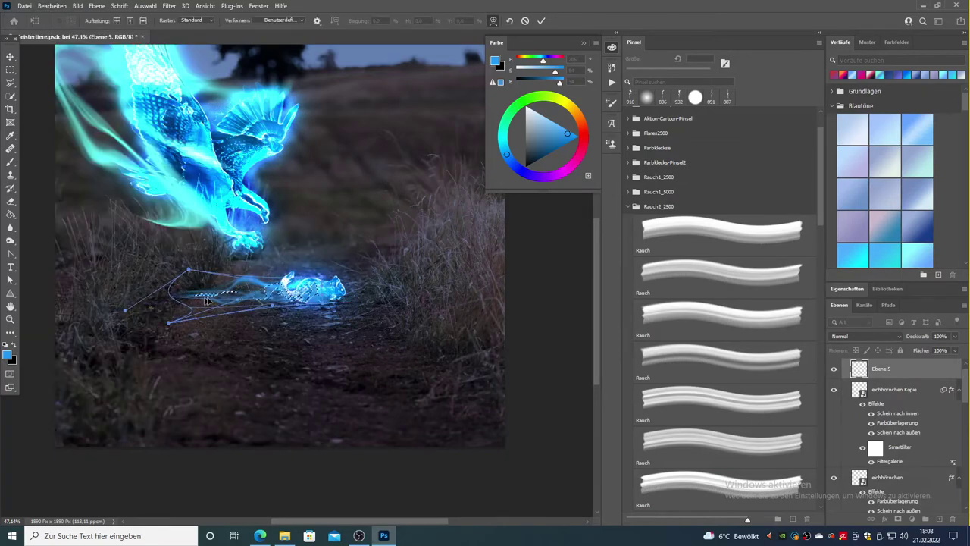
{"action": "left_click", "coordinate": [10, 161]}
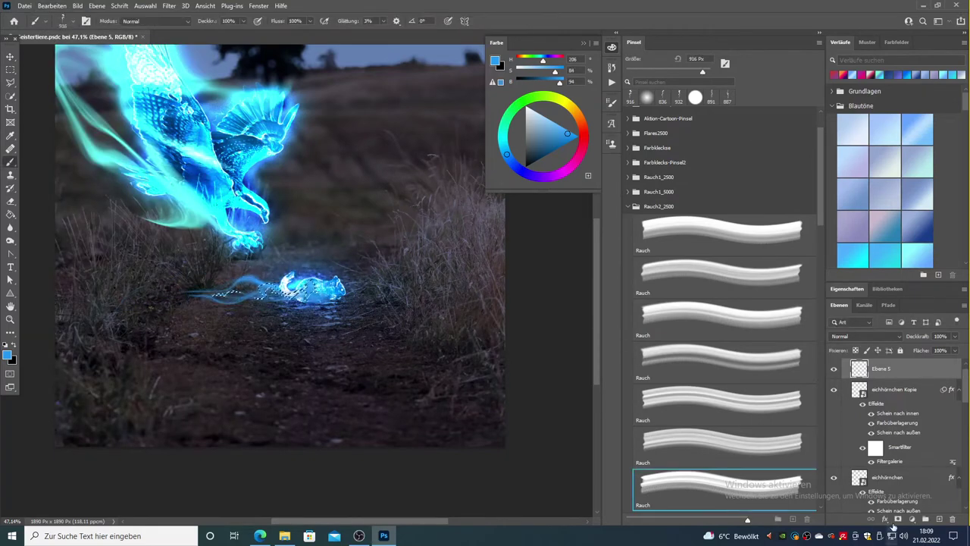
{"action": "left_click", "coordinate": [11, 200]}
{"action": "left_click", "coordinate": [11, 319]}
{"action": "left_click_drag", "start_coordinate": [455, 326], "coordinate": [385, 277]}
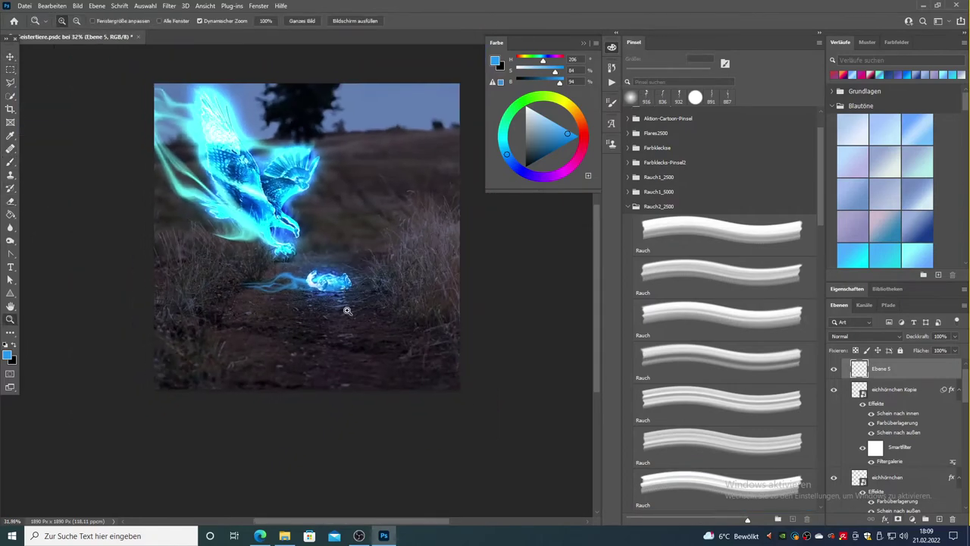
- Zoom in and add a new layer, Ebene 7, at the top above Gruppe 3
{"action": "left_click_drag", "start_coordinate": [319, 310], "coordinate": [546, 363]}
{"action": "scroll", "coordinate": [894, 424], "scroll_direction": "up", "scroll_amount": 3}
{"action": "left_click", "coordinate": [879, 376]}
{"action": "left_click", "coordinate": [845, 364]}
{"action": "left_click", "coordinate": [939, 519]}
{"action": "left_click", "coordinate": [11, 136]}
- Sample the cyan glow and paint a faint streak along the squirrel's trail
{"action": "left_click", "coordinate": [383, 297]}
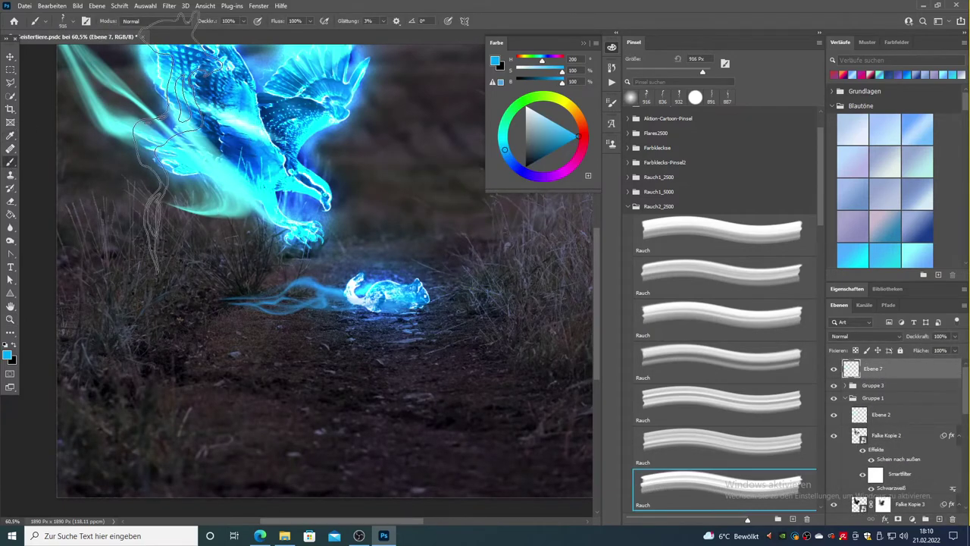
{"action": "left_click", "coordinate": [11, 162]}
{"action": "left_click", "coordinate": [67, 21]}
{"action": "mouse_move", "coordinate": [224, 308]}
{"action": "left_mouse_down"}
{"action": "mouse_move", "coordinate": [377, 307]}
{"action": "mouse_move", "coordinate": [268, 301]}
{"action": "mouse_move", "coordinate": [316, 298]}
{"action": "left_mouse_up"}
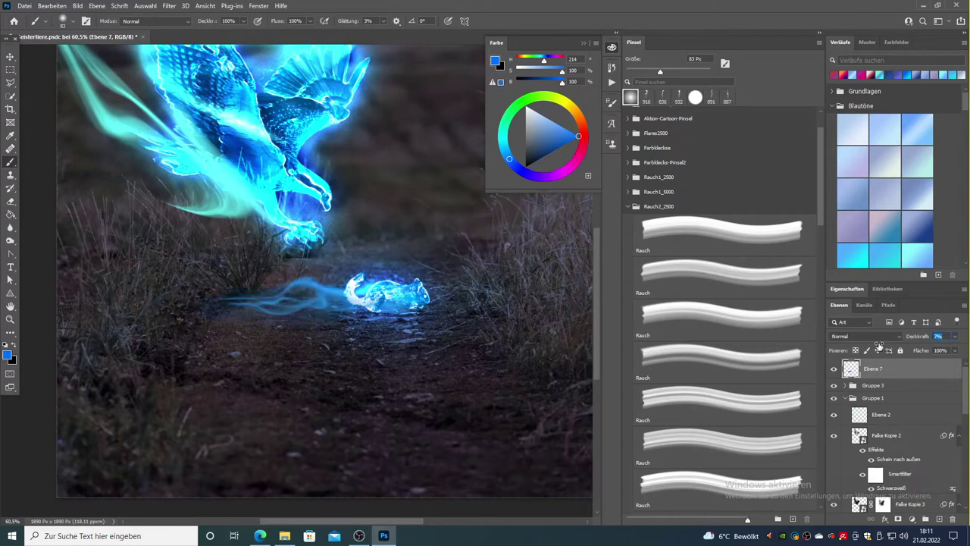
- Add a Color Dodge outer glow to Ebene 5: 26% opacity, 14% spread, 250 px size
{"action": "left_click", "coordinate": [52, 6]}
{"action": "left_click", "coordinate": [76, 19]}
{"action": "double_click", "coordinate": [939, 380]}
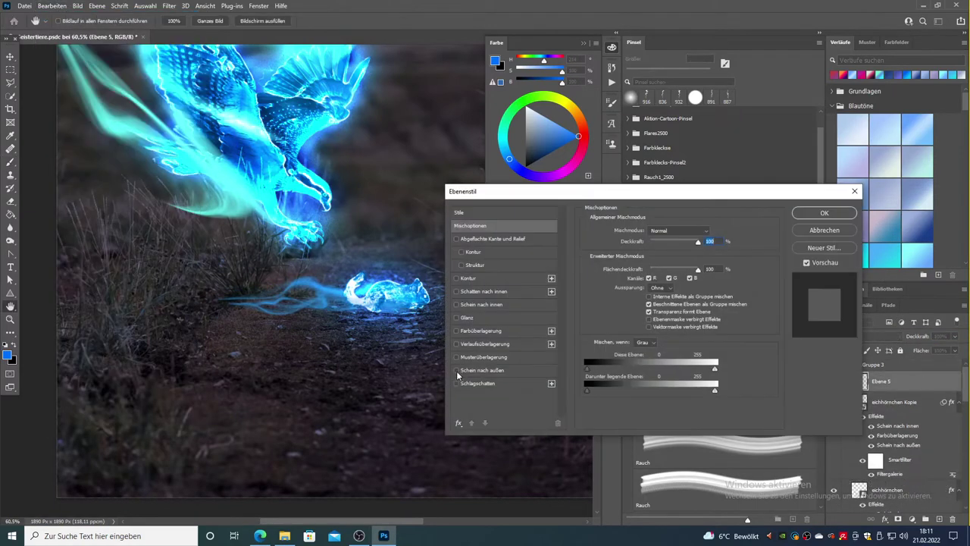
{"action": "left_click", "coordinate": [458, 371]}
{"action": "left_click_drag", "start_coordinate": [648, 243], "coordinate": [625, 249]}
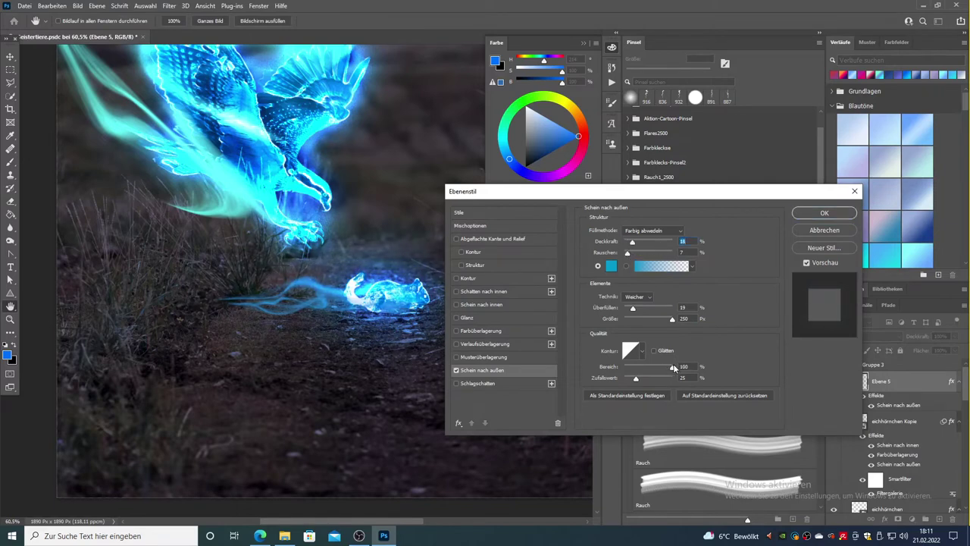
{"action": "left_click_drag", "start_coordinate": [631, 308], "coordinate": [638, 308]}
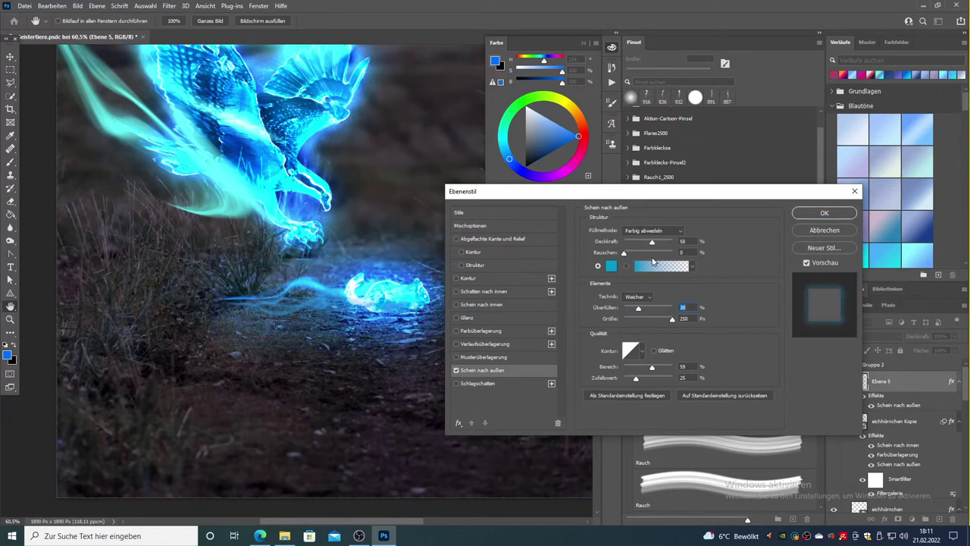
{"action": "left_click_drag", "start_coordinate": [632, 241], "coordinate": [637, 259]}
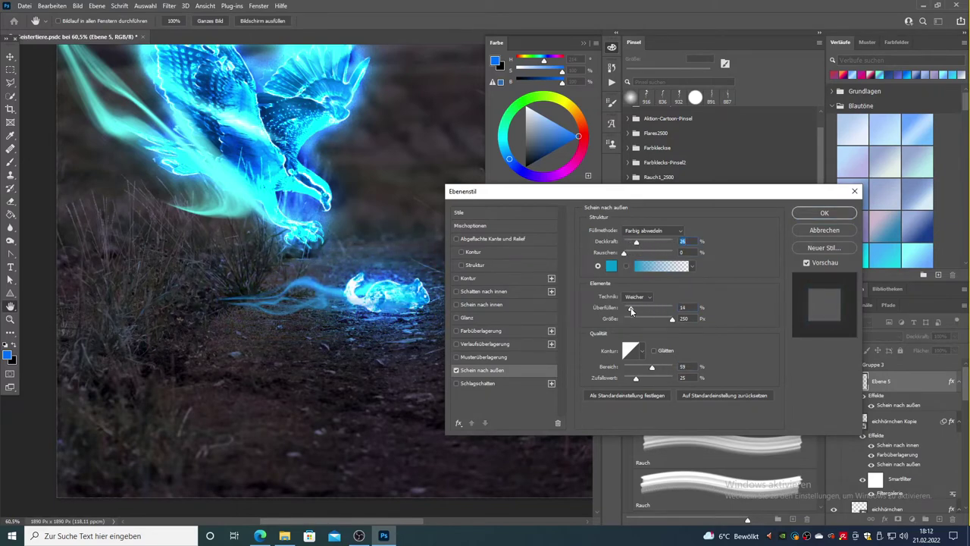
{"action": "key", "text": "Return"}
{"action": "key", "text": "z"}
{"action": "left_click_drag", "start_coordinate": [134, 288], "coordinate": [117, 299]}
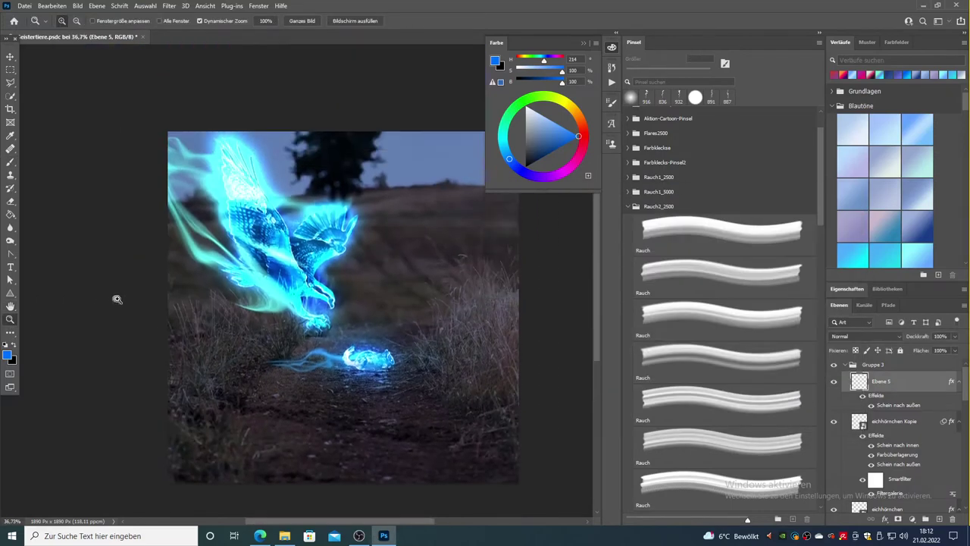
- Merge the Color Lookup 1 adjustment down into the Boden ground layer
{"action": "scroll", "coordinate": [144, 300], "scroll_direction": "down", "scroll_amount": 2}
{"action": "scroll", "coordinate": [894, 455], "scroll_direction": "down", "scroll_amount": 3}
{"action": "left_click", "coordinate": [887, 479]}
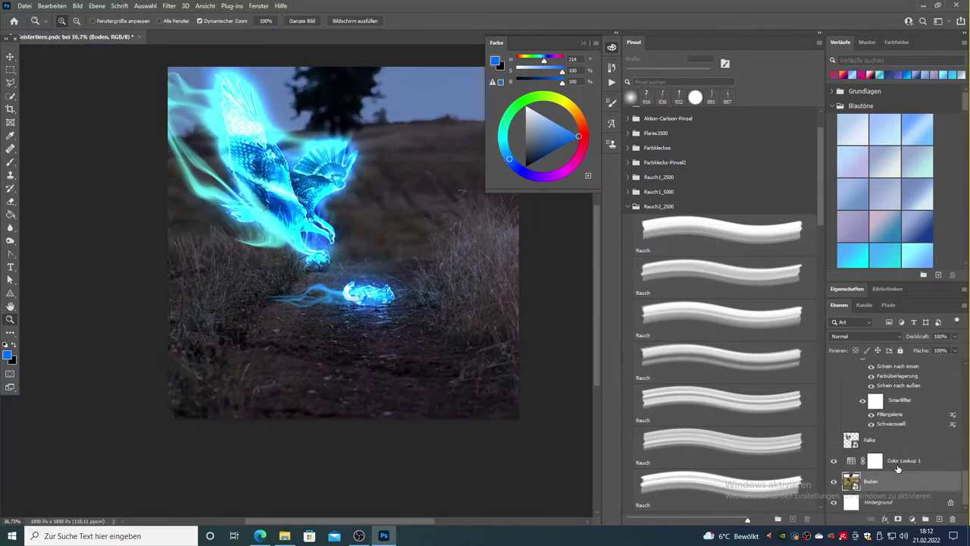
{"action": "left_click", "coordinate": [898, 468]}
{"action": "right_click", "coordinate": [850, 466]}
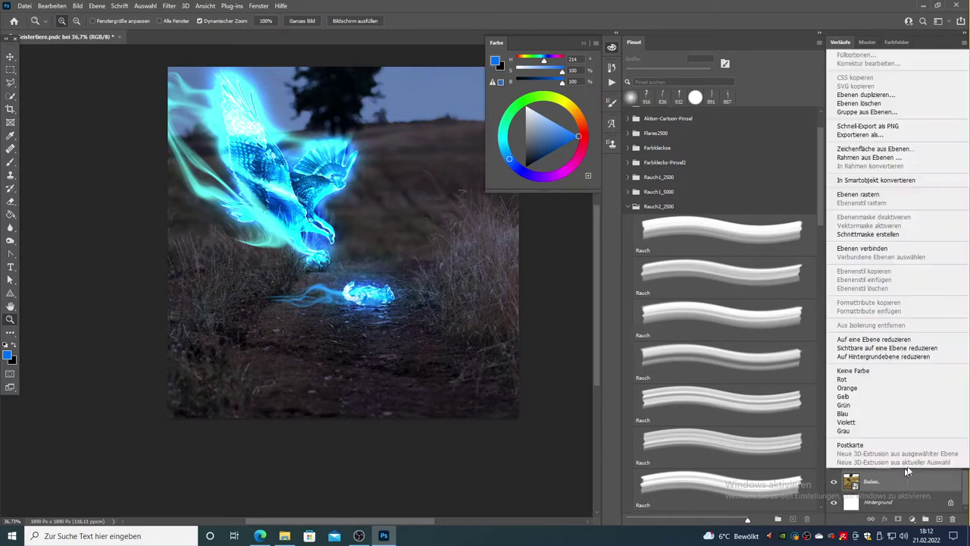
{"action": "left_click", "coordinate": [879, 340]}
- Duplicate the merged ground layer and shift the copy's colour balance toward cyan
{"action": "right_click", "coordinate": [882, 480]}
{"action": "left_click", "coordinate": [872, 73]}
{"action": "left_click", "coordinate": [574, 149]}
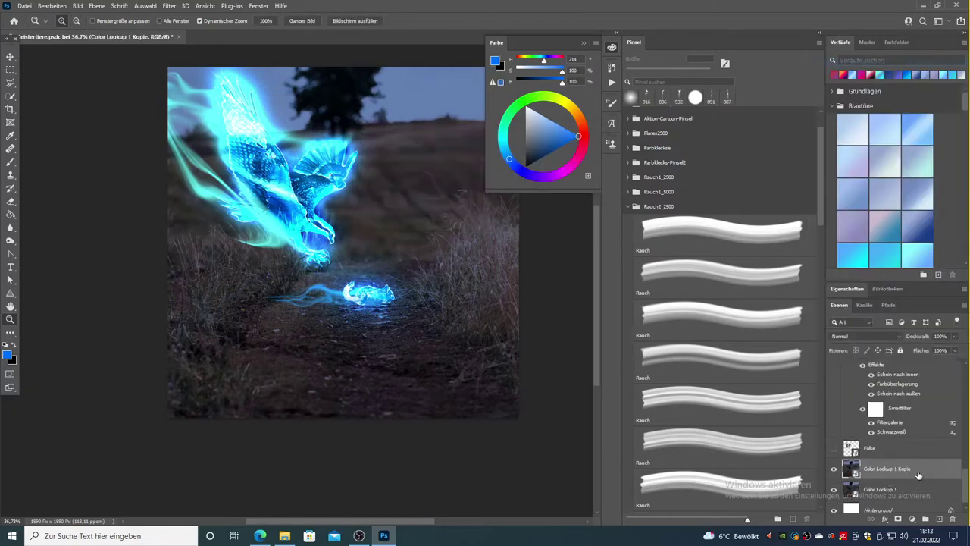
{"action": "left_click", "coordinate": [77, 6]}
{"action": "left_click", "coordinate": [250, 97]}
{"action": "left_click_drag", "start_coordinate": [445, 167], "coordinate": [439, 168]}
{"action": "key", "text": "Return"}
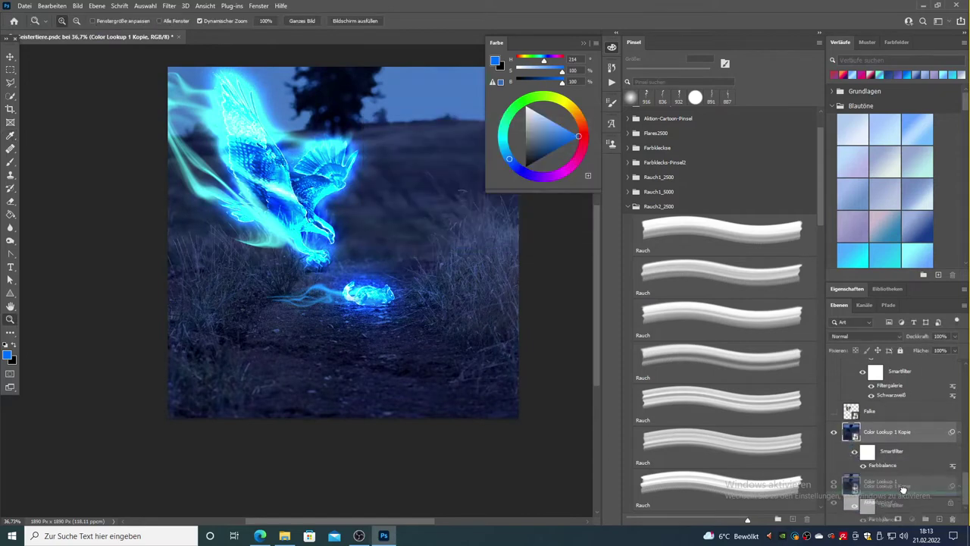
- Move Color Lookup 1 above its blue copy, mask it, and try dodging the copy
{"action": "left_click_drag", "start_coordinate": [903, 490], "coordinate": [902, 428]}
{"action": "key", "text": "b"}
{"action": "key", "text": "d"}
{"action": "left_click", "coordinate": [51, 5]}
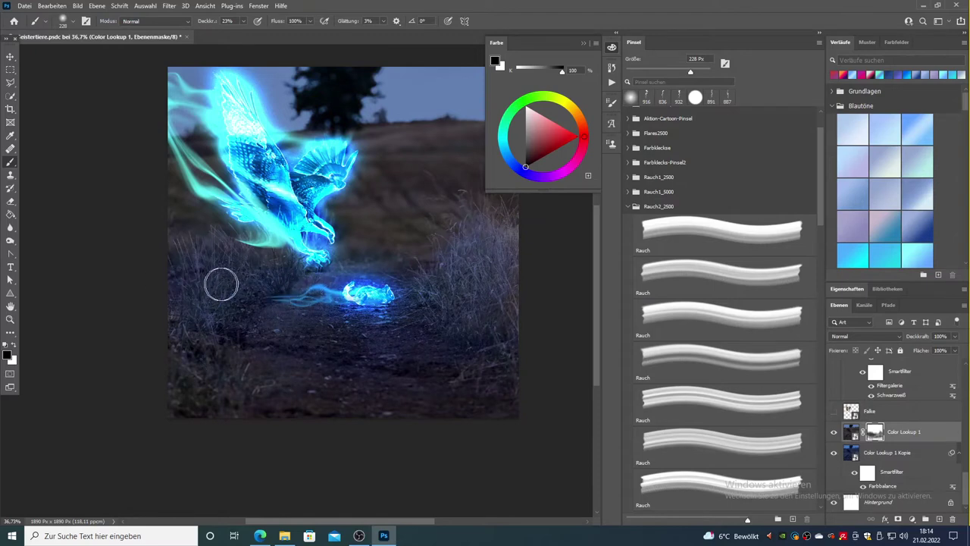
{"action": "left_click", "coordinate": [890, 455]}
{"action": "left_click", "coordinate": [10, 240]}
{"action": "left_click", "coordinate": [269, 289]}
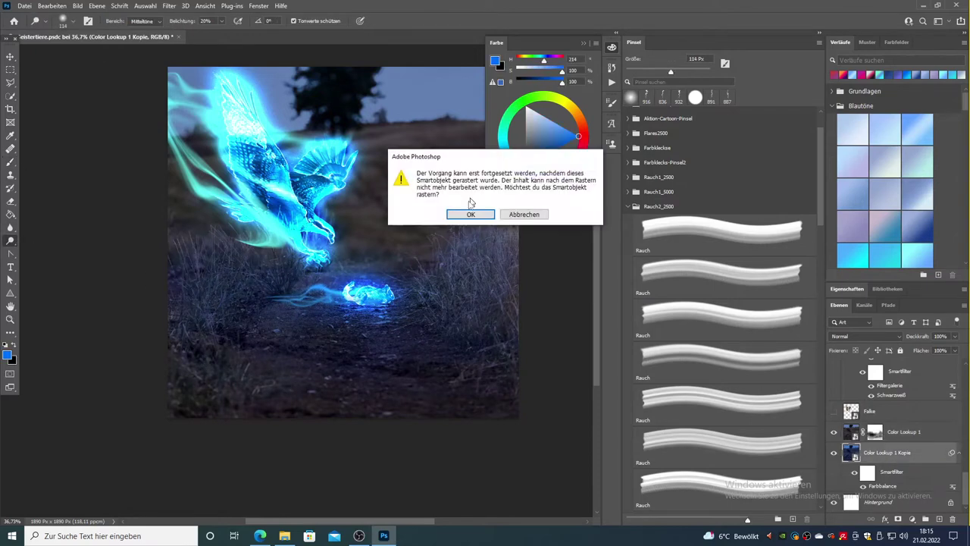
- Undo the dodge stroke and duplicate the blue Color Lookup 1 Kopie layer
{"action": "key", "text": "Return"}
{"action": "left_click", "coordinate": [63, 9]}
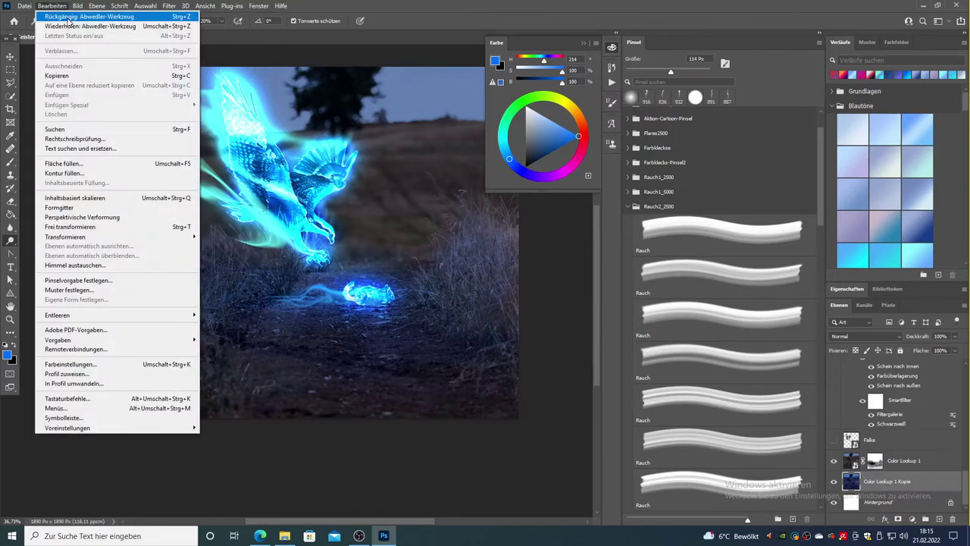
{"action": "left_click", "coordinate": [963, 304]}
{"action": "left_click", "coordinate": [871, 424]}
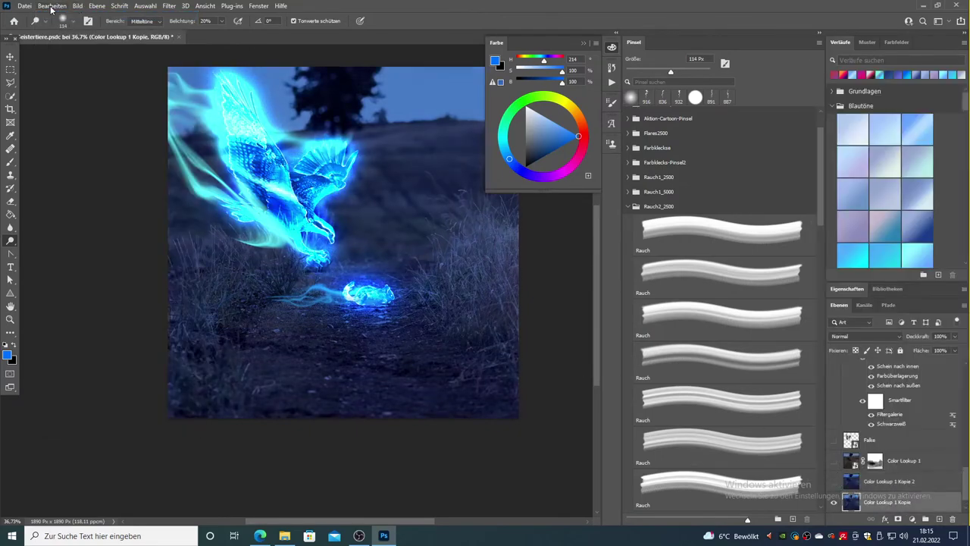
- Raise the copy's exposure to +0,71 and add a layer mask to it
{"action": "left_click", "coordinate": [78, 6]}
{"action": "left_click", "coordinate": [228, 64]}
{"action": "type", "text": "0,71"}
{"action": "key", "text": "Tab"}
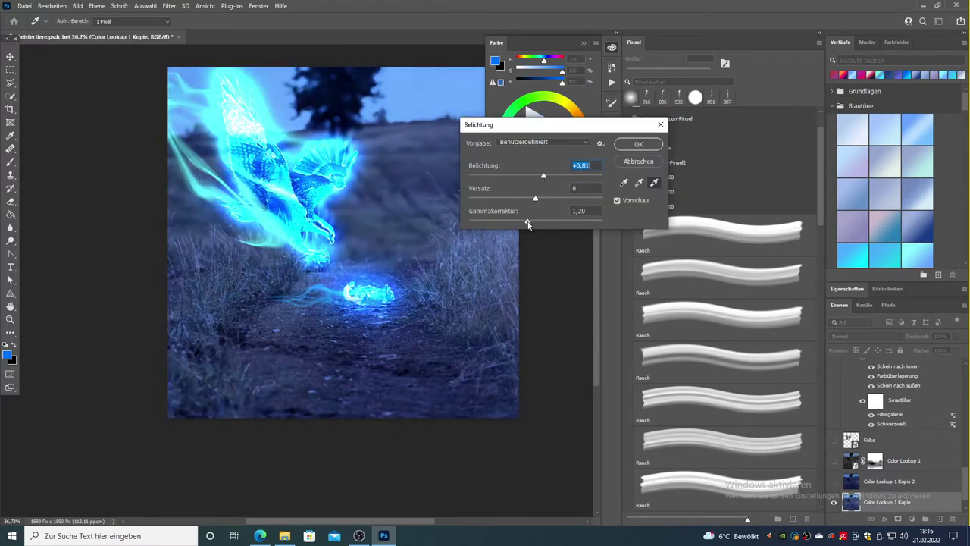
{"action": "key", "text": "Return"}
{"action": "left_click", "coordinate": [883, 494]}
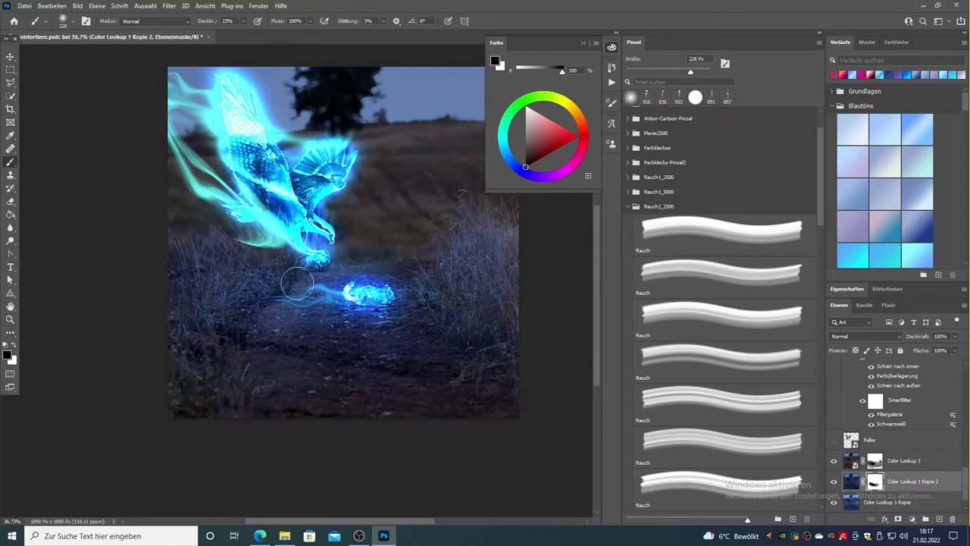
- Fill a new layer with black at 58% opacity, masked clear over the animals and path
{"action": "key", "text": "ctrl+shift+alt+n"}
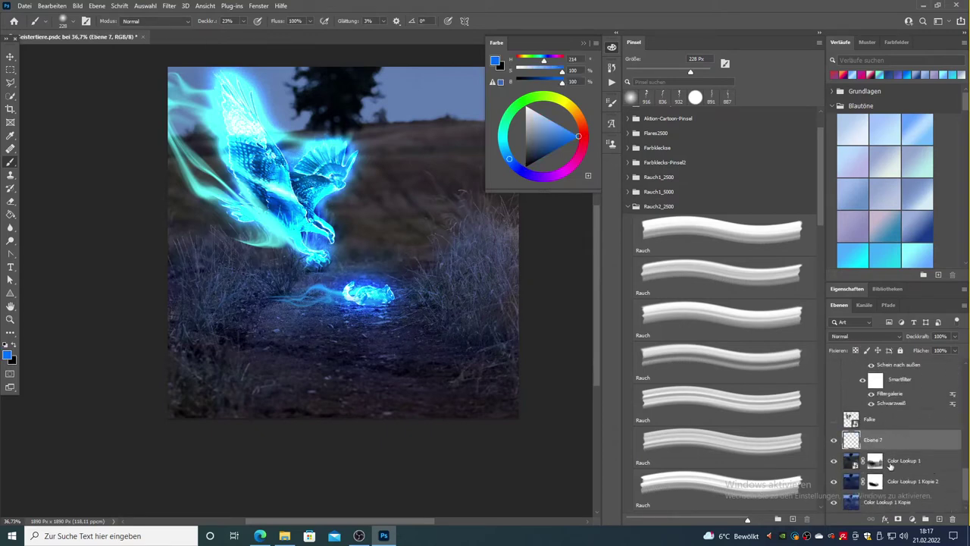
{"action": "key", "text": "alt+BackSpace"}
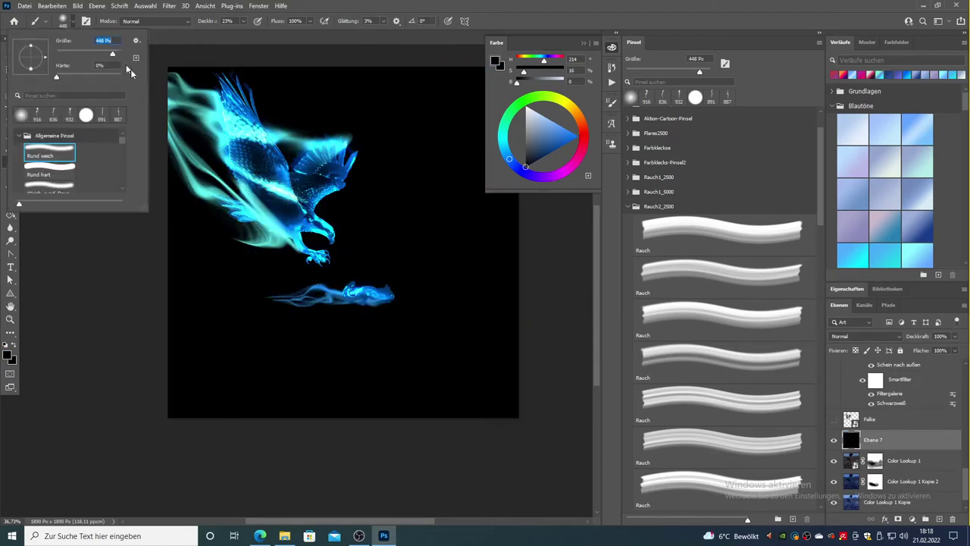
{"action": "mouse_move", "coordinate": [359, 224]}
{"action": "left_mouse_down"}
{"action": "mouse_move", "coordinate": [216, 217]}
{"action": "mouse_move", "coordinate": [439, 292]}
{"action": "left_mouse_up"}
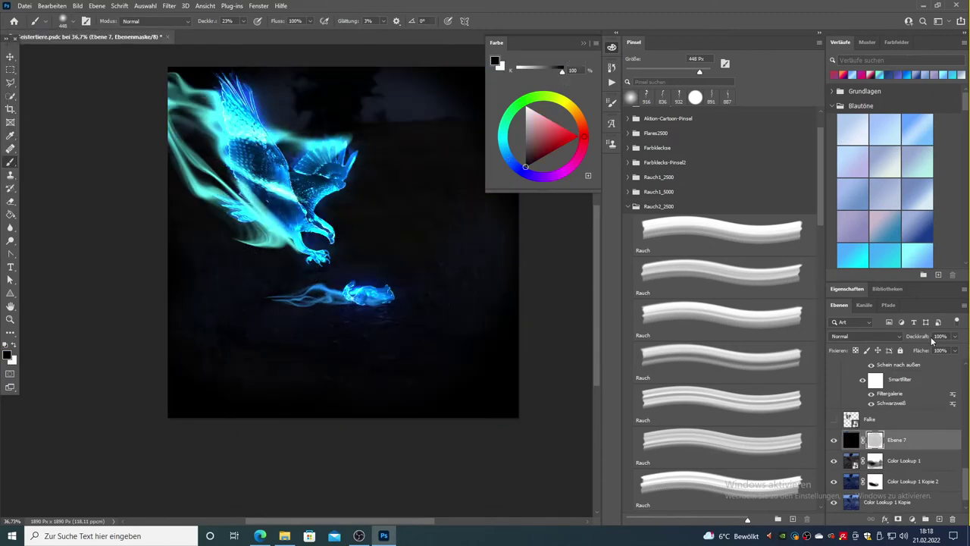
{"action": "left_click_drag", "start_coordinate": [916, 336], "coordinate": [894, 336]}
{"action": "mouse_move", "coordinate": [303, 227]}
{"action": "left_mouse_down"}
{"action": "mouse_move", "coordinate": [301, 297]}
{"action": "mouse_move", "coordinate": [438, 320]}
{"action": "left_mouse_up"}
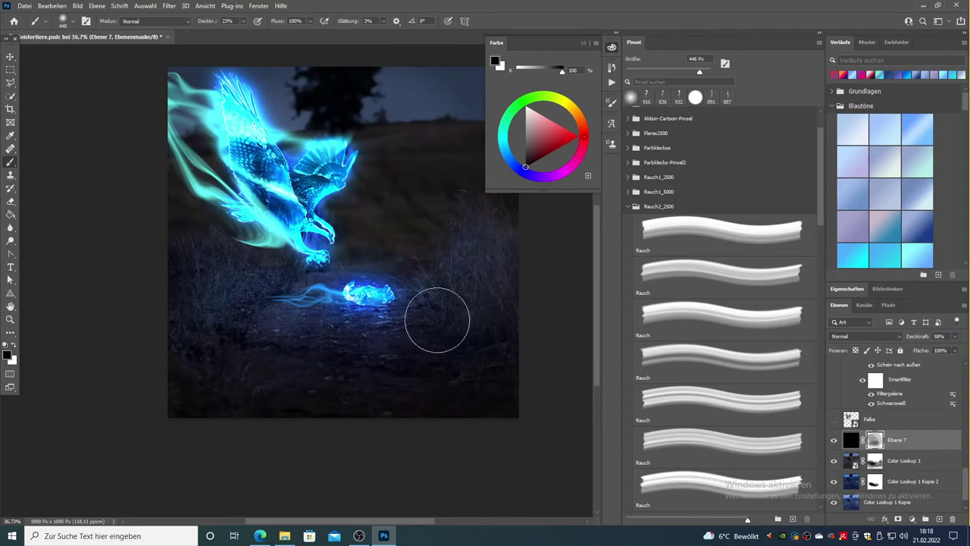
{"action": "left_click_drag", "start_coordinate": [252, 282], "coordinate": [269, 334]}
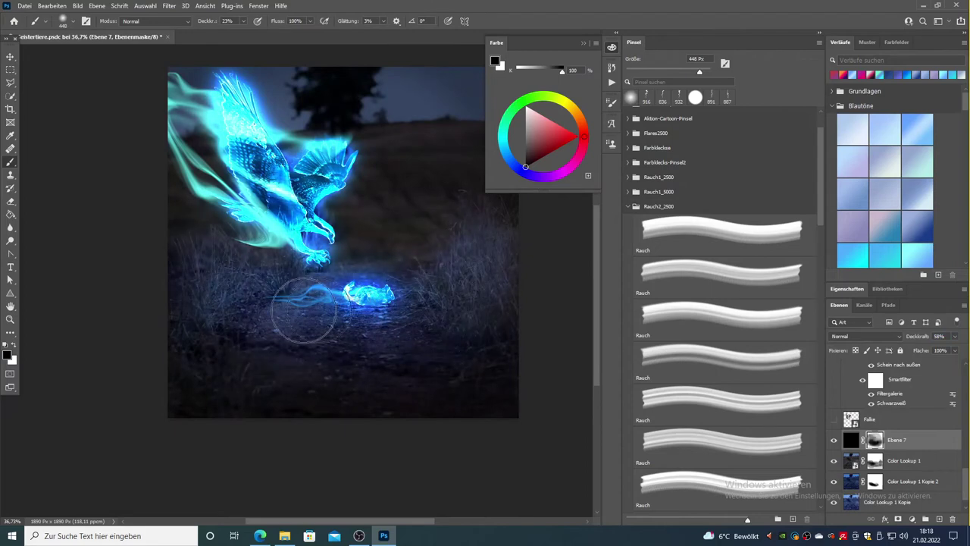
- Set a 448 px eraser, zoom the canvas to 44% and load a Wolken cloud brush
{"action": "key", "text": "e"}
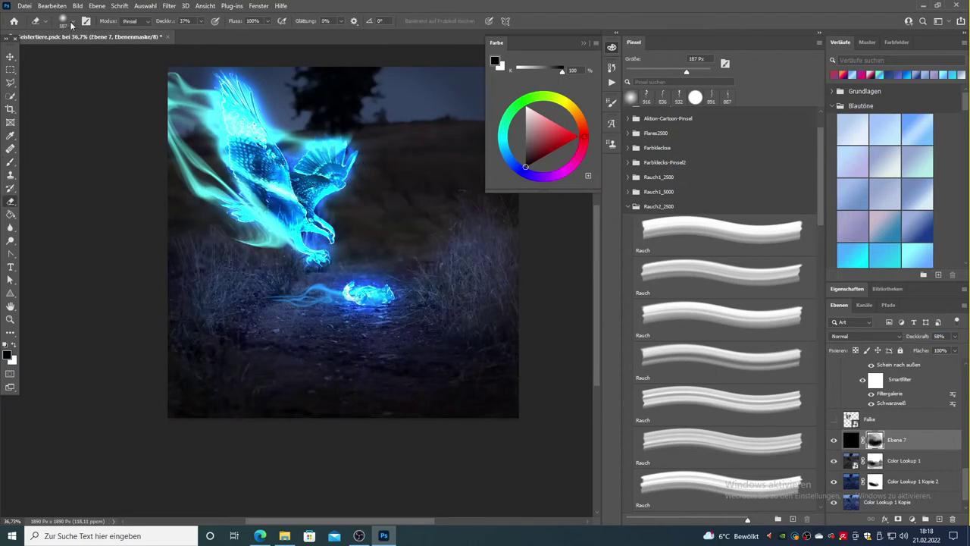
{"action": "left_click", "coordinate": [73, 21]}
{"action": "left_click_drag", "start_coordinate": [83, 58], "coordinate": [116, 58]}
{"action": "key", "text": "Return"}
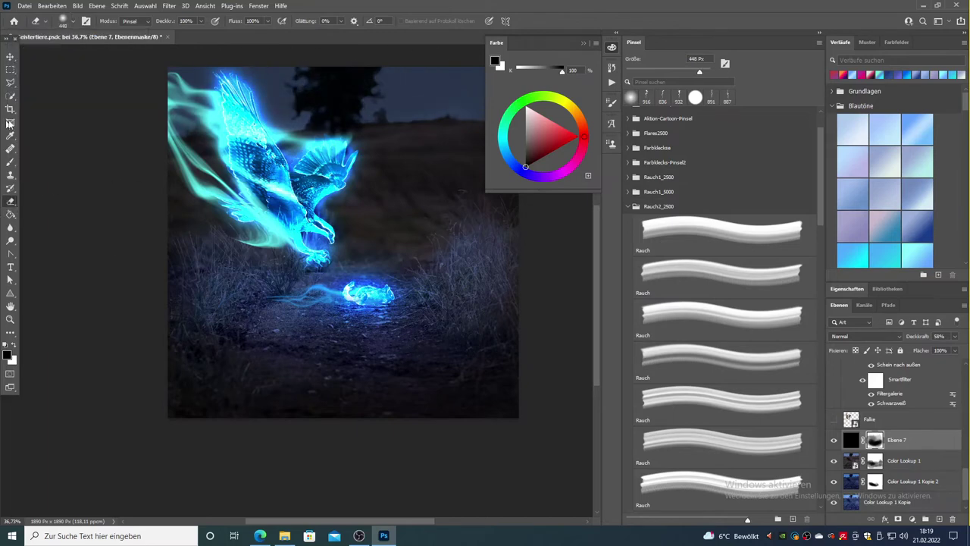
{"action": "left_click", "coordinate": [10, 161]}
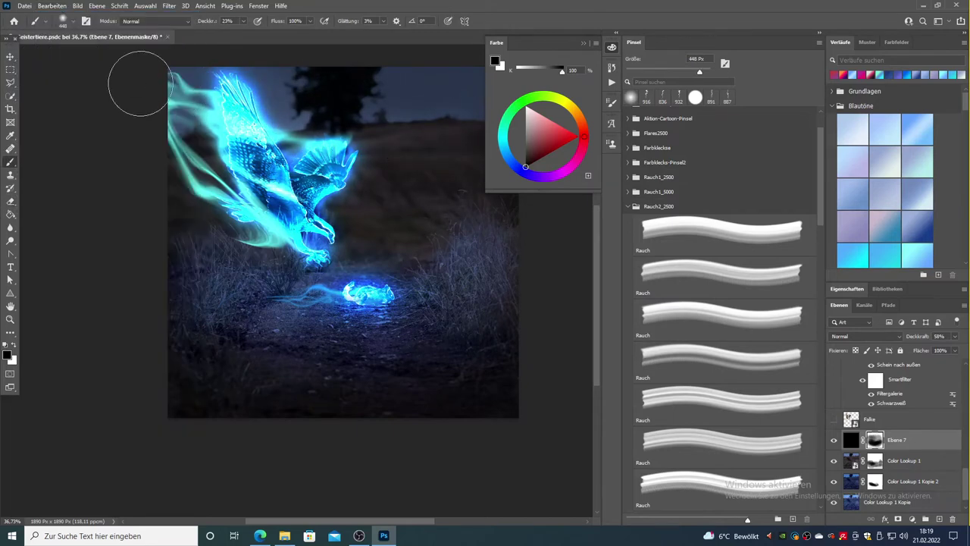
{"action": "key", "text": "z"}
{"action": "left_click_drag", "start_coordinate": [364, 318], "coordinate": [391, 337]}
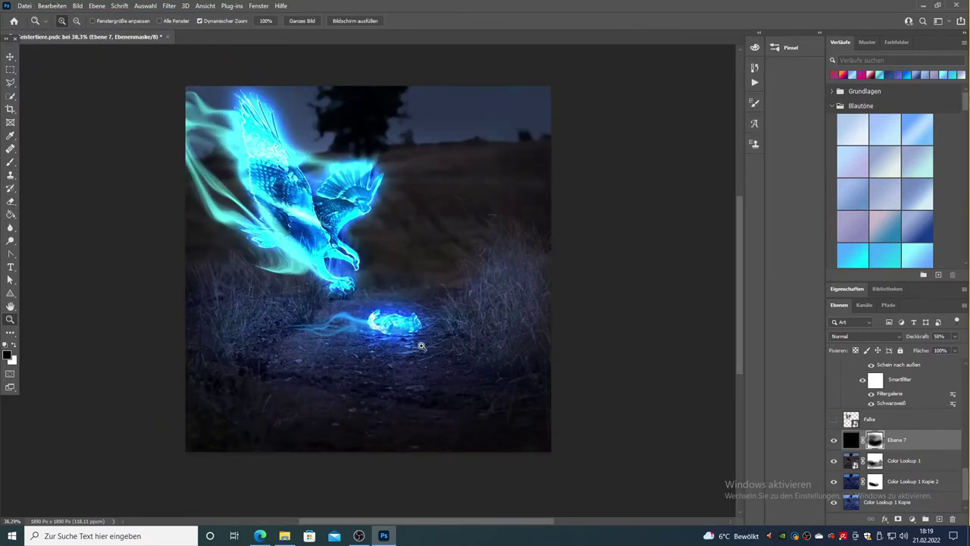
{"action": "left_click", "coordinate": [774, 47]}
{"action": "left_click", "coordinate": [685, 434]}
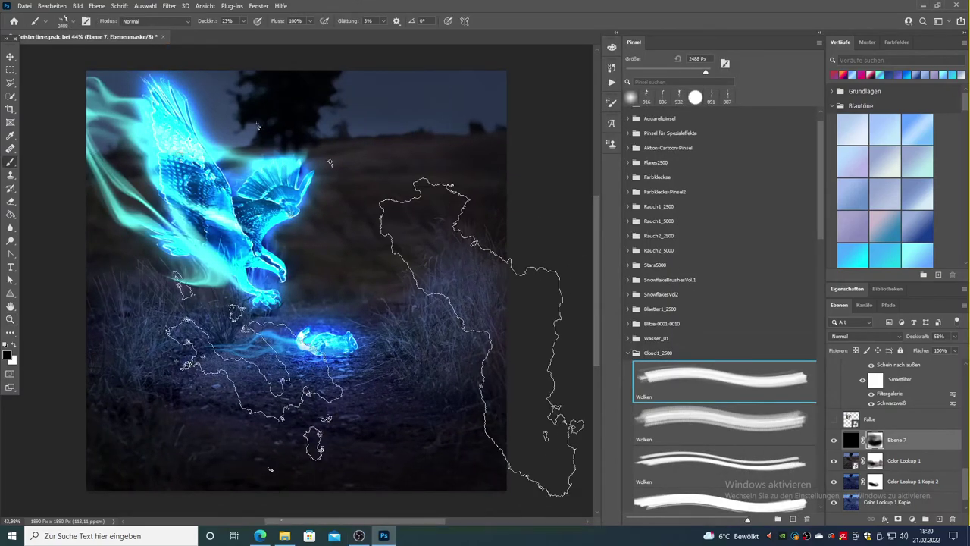
- Adjust the cloud brush size, select Ebene 8 and sample a blue for the fog
{"action": "scroll", "coordinate": [685, 434], "scroll_direction": "down", "scroll_amount": 1}
{"action": "left_click", "coordinate": [69, 20]}
{"action": "mouse_move", "coordinate": [121, 51]}
{"action": "left_mouse_down"}
{"action": "mouse_move", "coordinate": [98, 54]}
{"action": "mouse_move", "coordinate": [121, 55]}
{"action": "left_mouse_up"}
{"action": "scroll", "coordinate": [900, 454], "scroll_direction": "up", "scroll_amount": 2}
{"action": "scroll", "coordinate": [900, 455], "scroll_direction": "down", "scroll_amount": 2}
{"action": "left_click", "coordinate": [899, 455]}
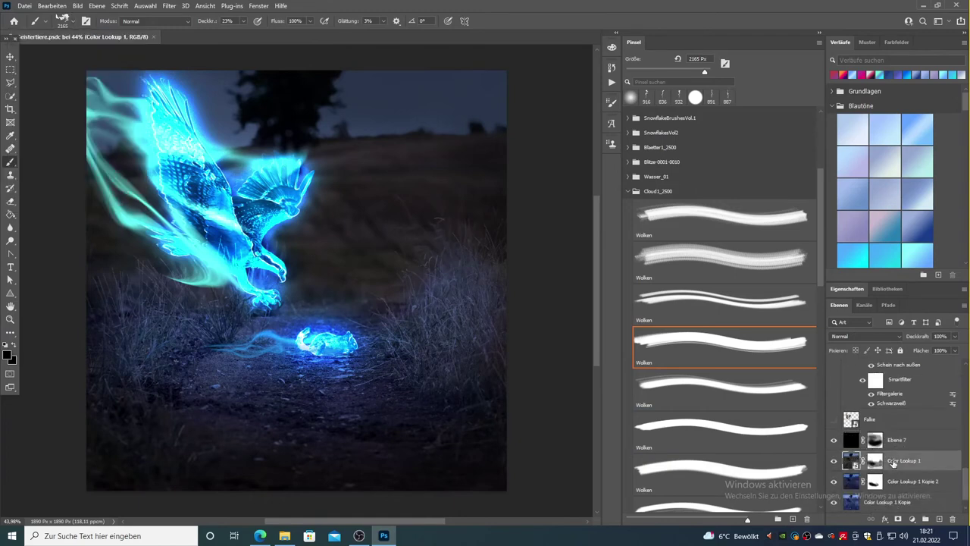
{"action": "scroll", "coordinate": [899, 448], "scroll_direction": "up", "scroll_amount": 5}
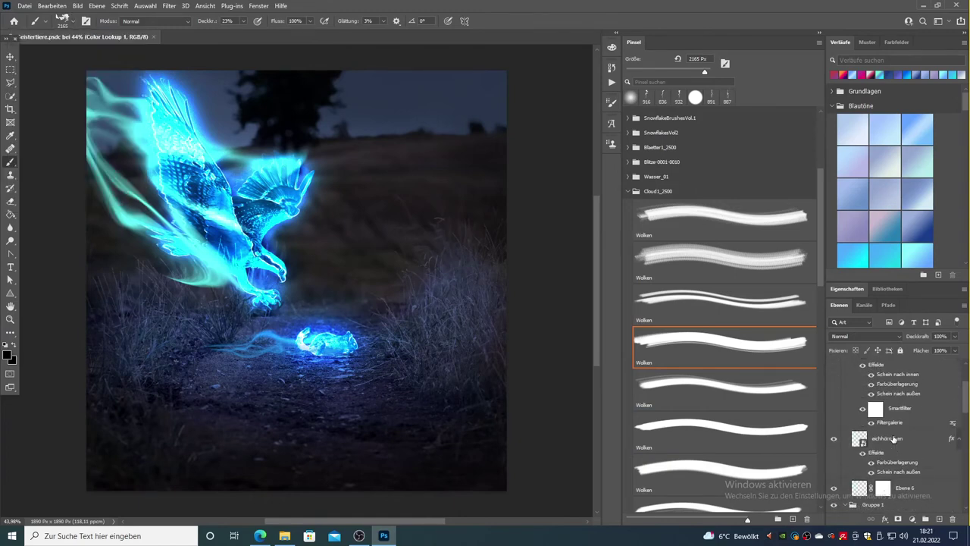
{"action": "scroll", "coordinate": [898, 371], "scroll_direction": "up", "scroll_amount": 2}
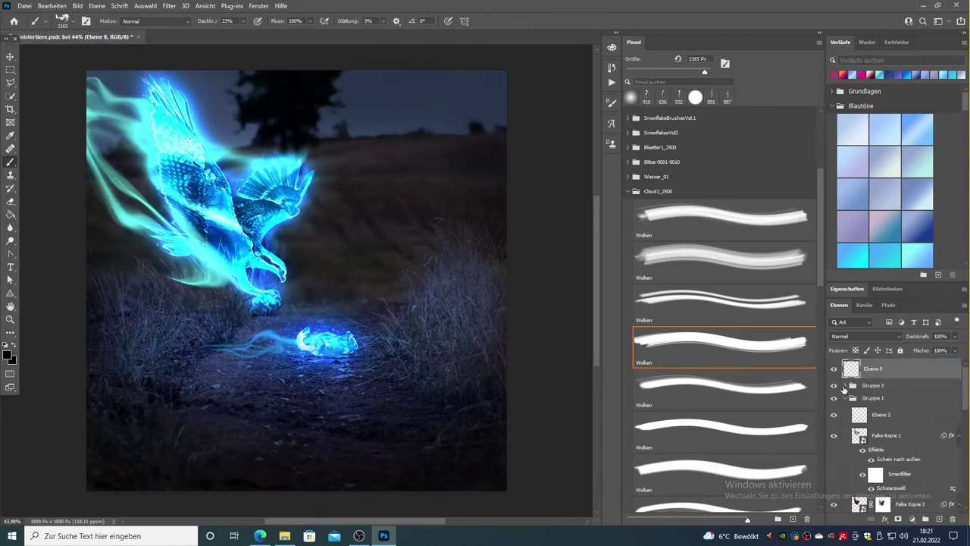
{"action": "left_click", "coordinate": [909, 399]}
{"action": "left_click", "coordinate": [902, 369]}
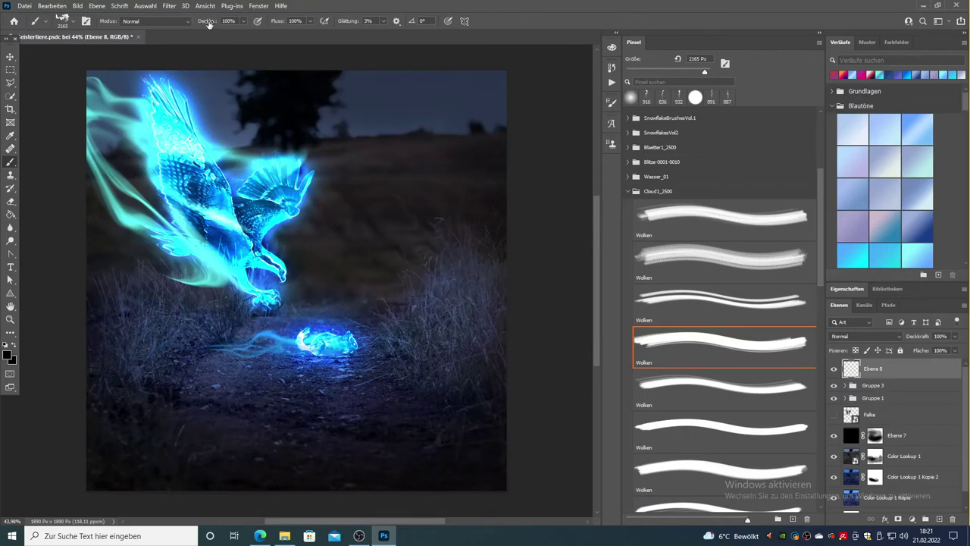
{"action": "key", "text": "i"}
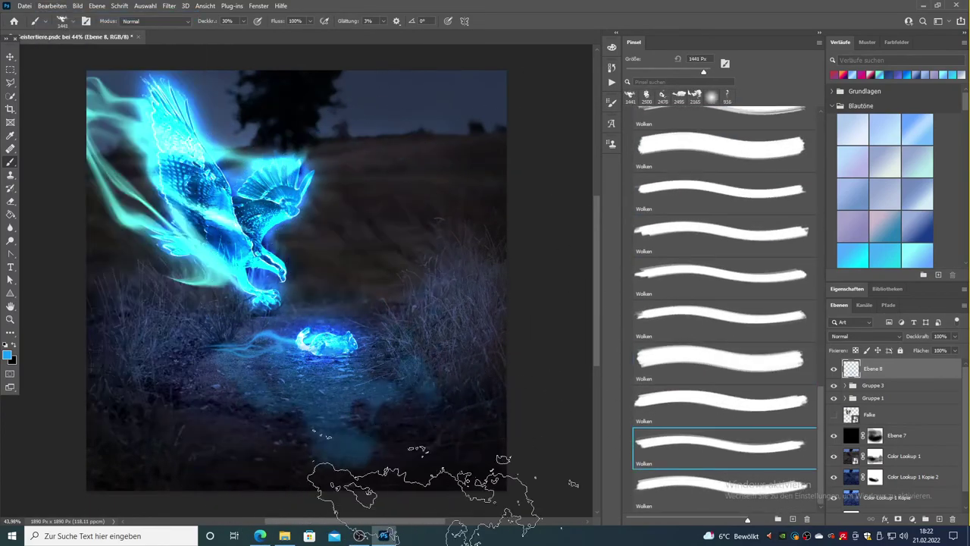
- Warp the fog along the path and stamp a second cloud on a new layer below Gruppe 1
{"action": "left_click", "coordinate": [51, 5]}
{"action": "left_click", "coordinate": [243, 307]}
{"action": "left_click_drag", "start_coordinate": [188, 302], "coordinate": [176, 301]}
{"action": "mouse_move", "coordinate": [425, 425]}
{"action": "left_mouse_down"}
{"action": "mouse_move", "coordinate": [467, 356]}
{"action": "mouse_move", "coordinate": [233, 359]}
{"action": "left_mouse_up"}
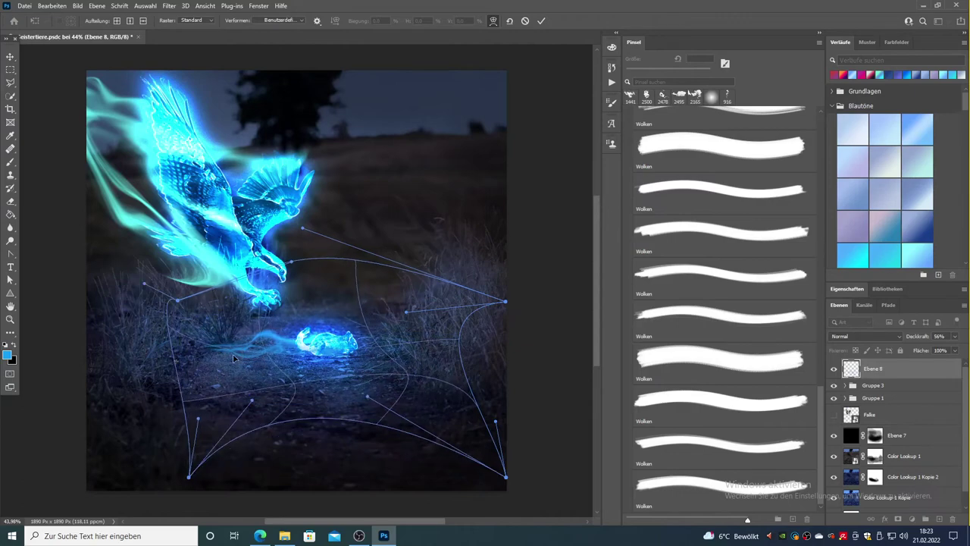
{"action": "key", "text": "Return"}
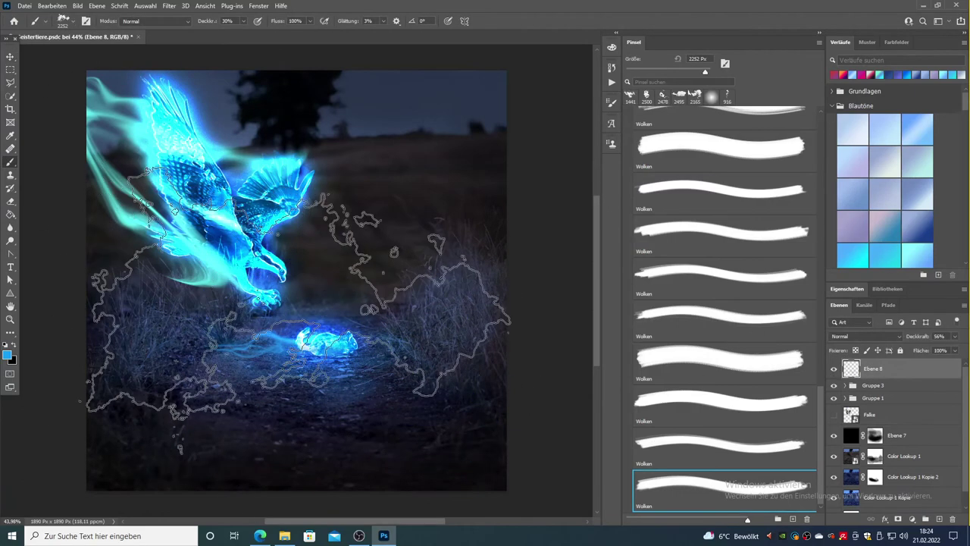
{"action": "left_click", "coordinate": [333, 288]}
{"action": "left_click_drag", "start_coordinate": [871, 368], "coordinate": [879, 426]}
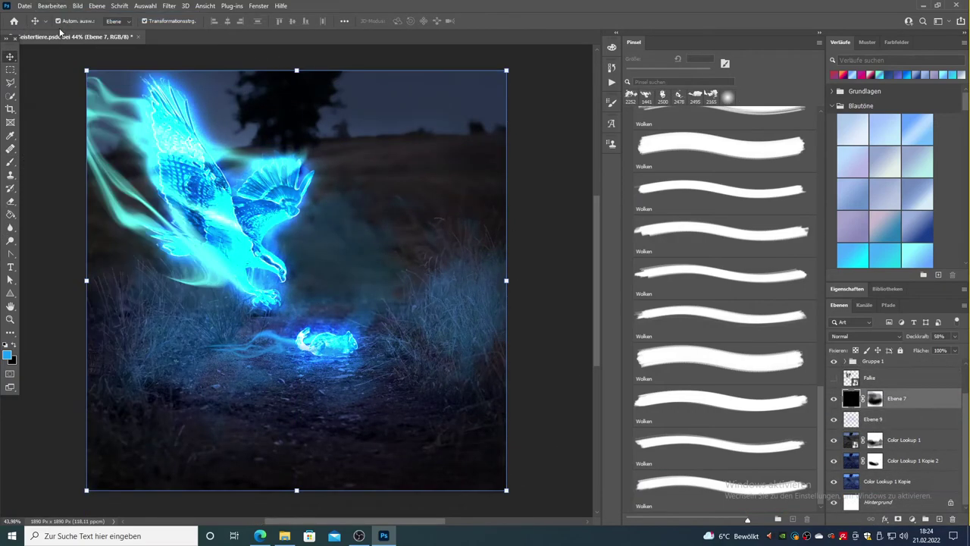
- Move Ebene 9 below the black vignette layer and scale the fog down around the squirrel
{"action": "left_click", "coordinate": [359, 257]}
{"action": "left_click_drag", "start_coordinate": [86, 144], "coordinate": [169, 275]}
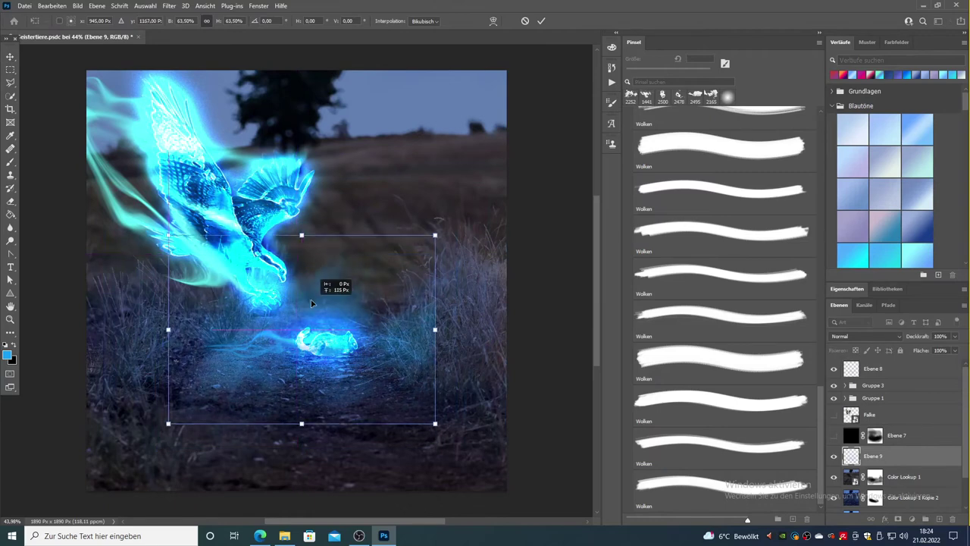
{"action": "left_click_drag", "start_coordinate": [297, 227], "coordinate": [296, 282]}
- Warp the fog's sides outward to hug the path and show the vignette layer again
{"action": "left_click", "coordinate": [52, 5]}
{"action": "left_click", "coordinate": [227, 292]}
{"action": "left_click_drag", "start_coordinate": [294, 345], "coordinate": [372, 323]}
{"action": "left_click_drag", "start_coordinate": [261, 339], "coordinate": [160, 354]}
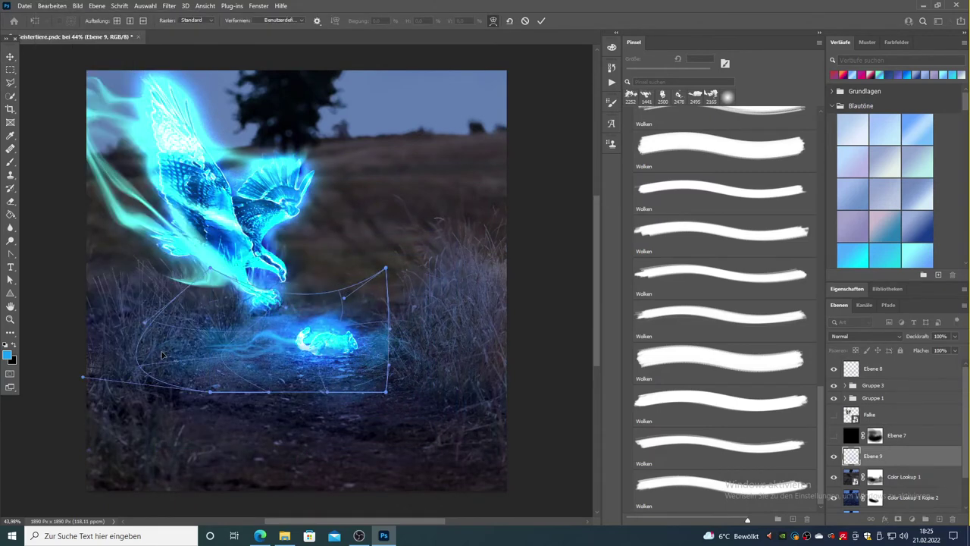
{"action": "left_click_drag", "start_coordinate": [366, 341], "coordinate": [390, 320]}
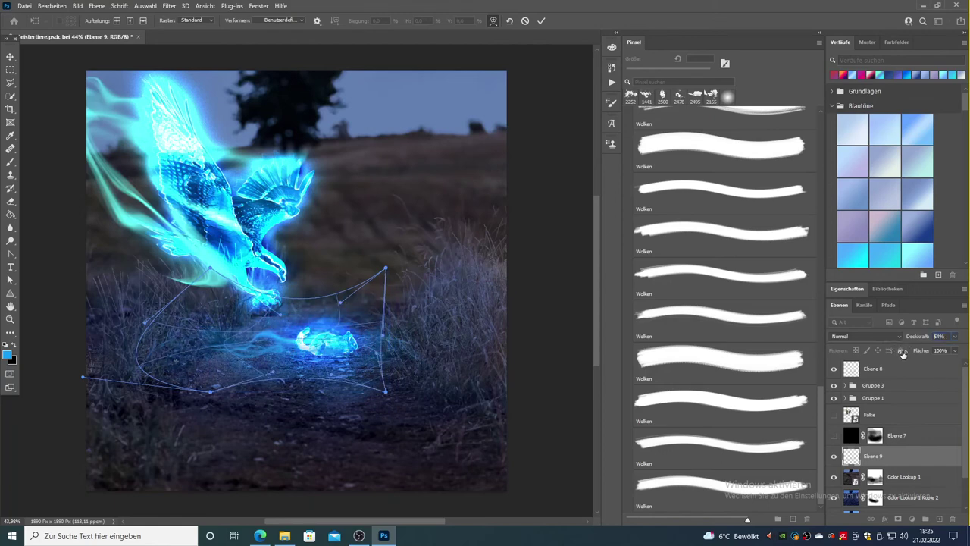
{"action": "key", "text": "Return"}
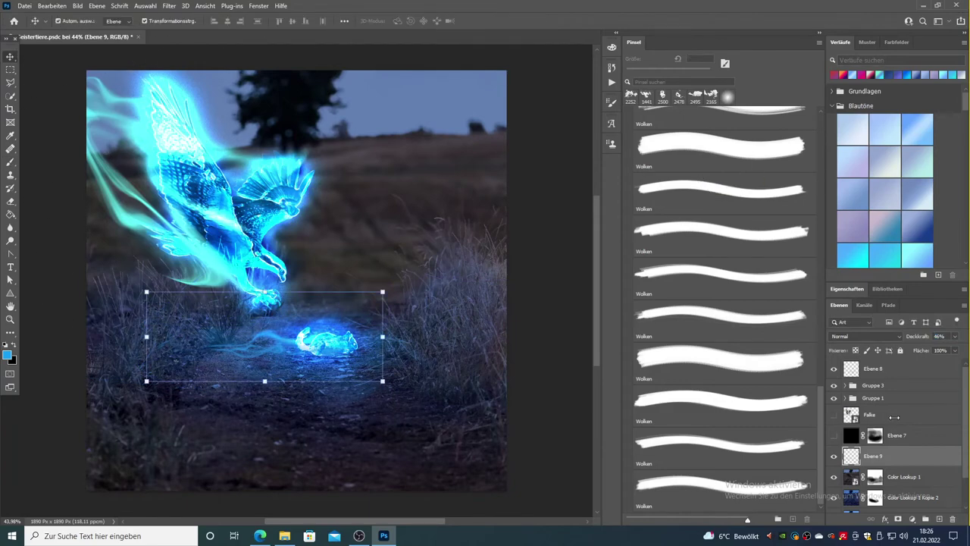
{"action": "left_click", "coordinate": [862, 438]}
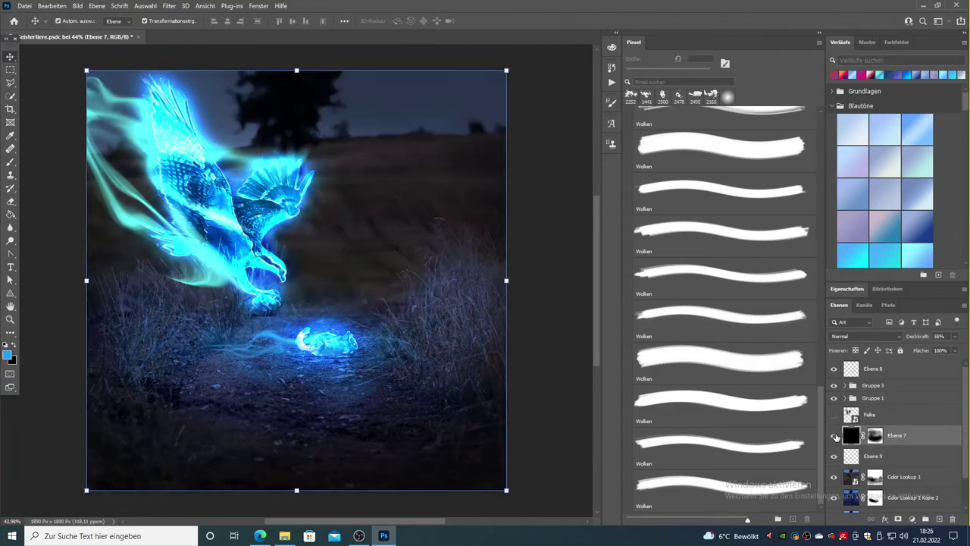
{"action": "key", "text": "z"}
{"action": "scroll", "coordinate": [543, 312], "scroll_direction": "down", "scroll_amount": 2}
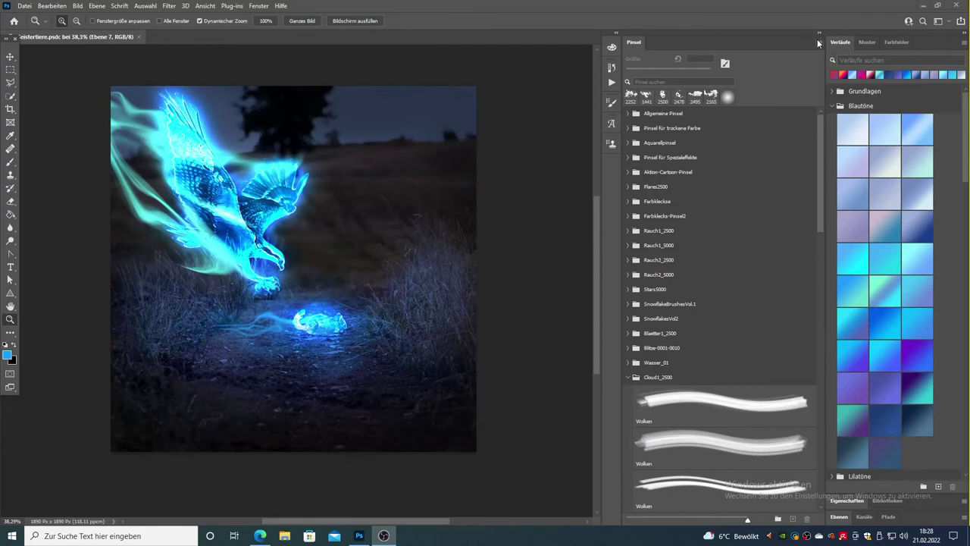
- Expand Gruppe 3, select the squirrel copy layers and undo the extra eichhörnchen copy
{"action": "key", "text": "v"}
{"action": "left_click", "coordinate": [845, 385]}
{"action": "left_click", "coordinate": [898, 443]}
{"action": "scroll", "coordinate": [900, 424], "scroll_direction": "down", "scroll_amount": 1}
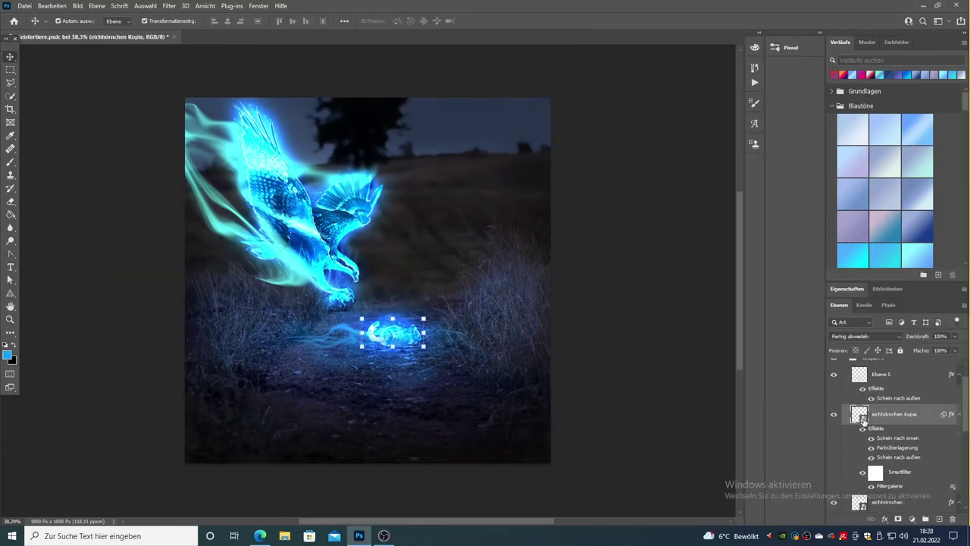
{"action": "left_click", "coordinate": [891, 502]}
{"action": "scroll", "coordinate": [899, 477], "scroll_direction": "down", "scroll_amount": 2}
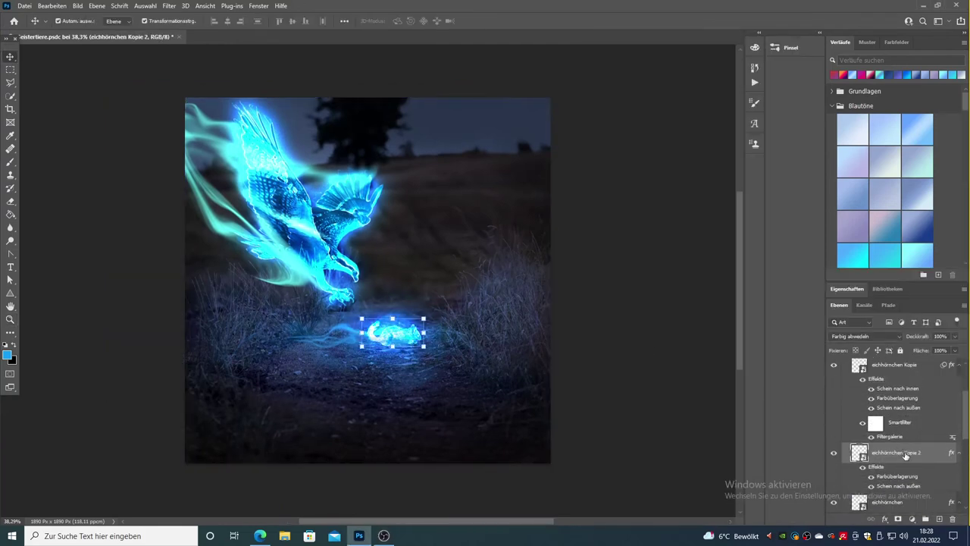
{"action": "left_click", "coordinate": [52, 5]}
{"action": "left_click", "coordinate": [76, 16]}
- Toggle the squirrel layer's visibility and open Filter > Verflüssigen (Liquify)
{"action": "left_click", "coordinate": [833, 453]}
{"action": "left_click", "coordinate": [169, 7]}
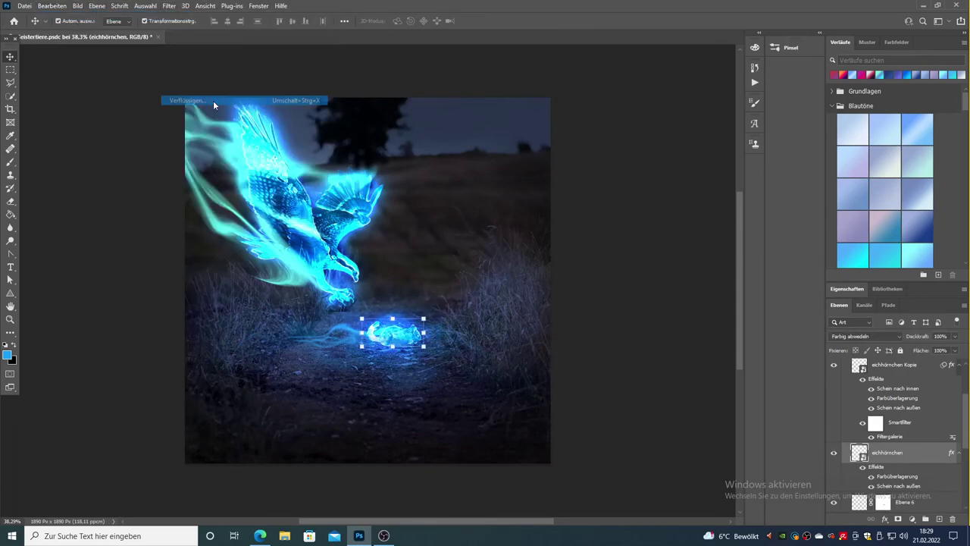
{"action": "left_click", "coordinate": [204, 102]}
- Forward-warp the squirrel's tail edges in Liquify, apply it, then undo the change
{"action": "left_click", "coordinate": [16, 180]}
{"action": "mouse_move", "coordinate": [436, 327]}
{"action": "left_mouse_down"}
{"action": "mouse_move", "coordinate": [446, 337]}
{"action": "mouse_move", "coordinate": [218, 242]}
{"action": "left_mouse_up"}
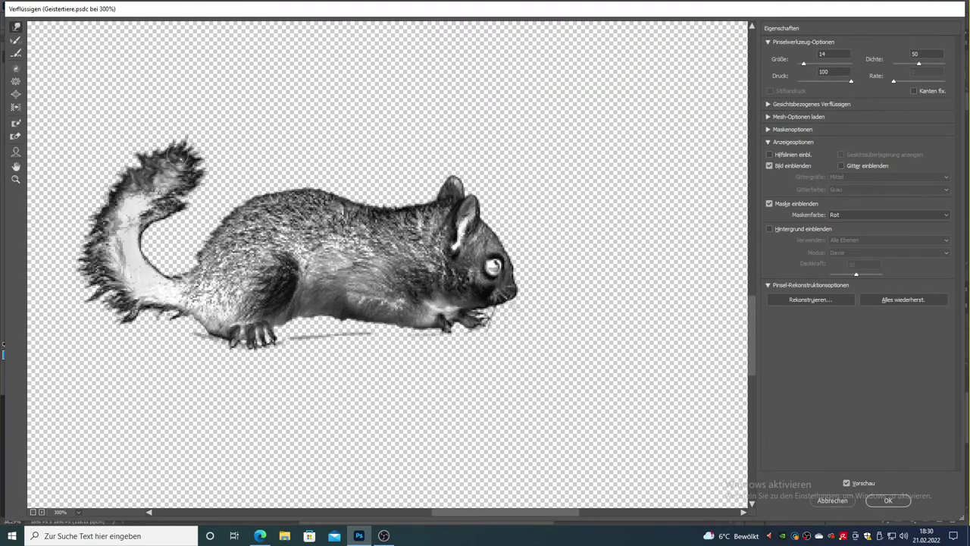
{"action": "left_click_drag", "start_coordinate": [131, 211], "coordinate": [86, 320]}
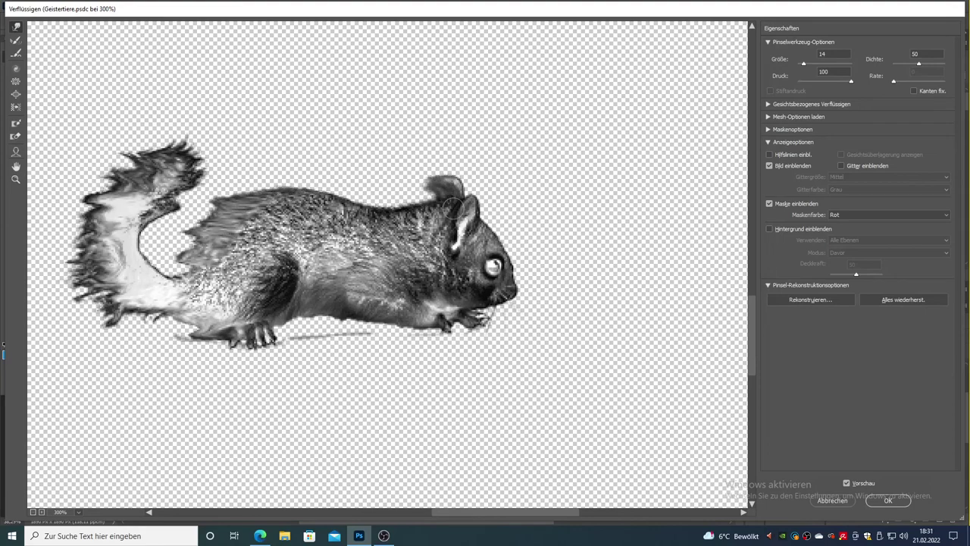
{"action": "left_click_drag", "start_coordinate": [128, 300], "coordinate": [144, 171]}
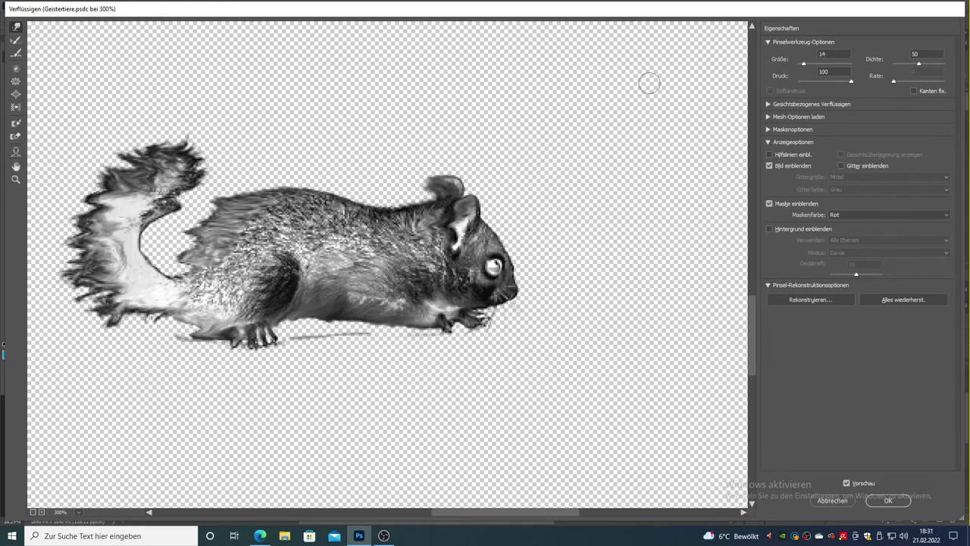
{"action": "key", "text": "Return"}
{"action": "left_click", "coordinate": [49, 8]}
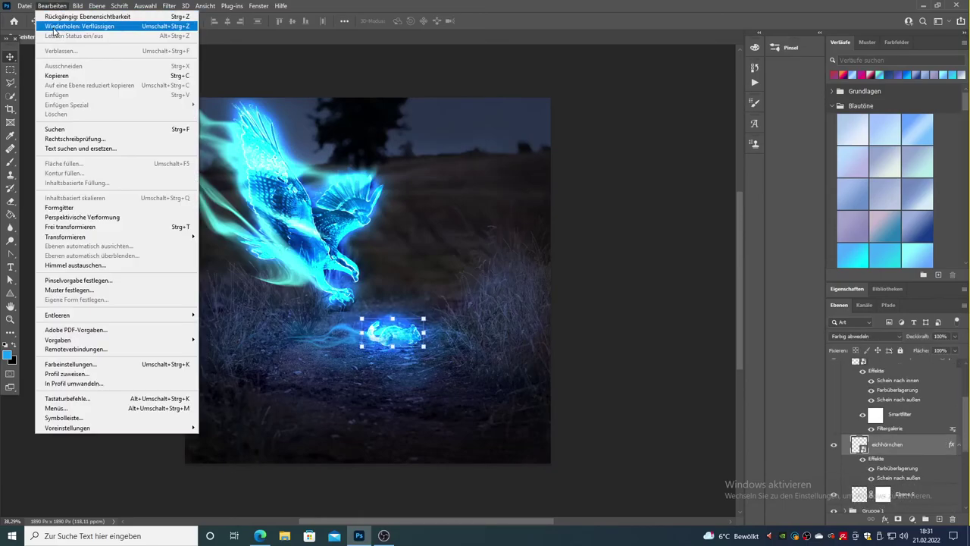